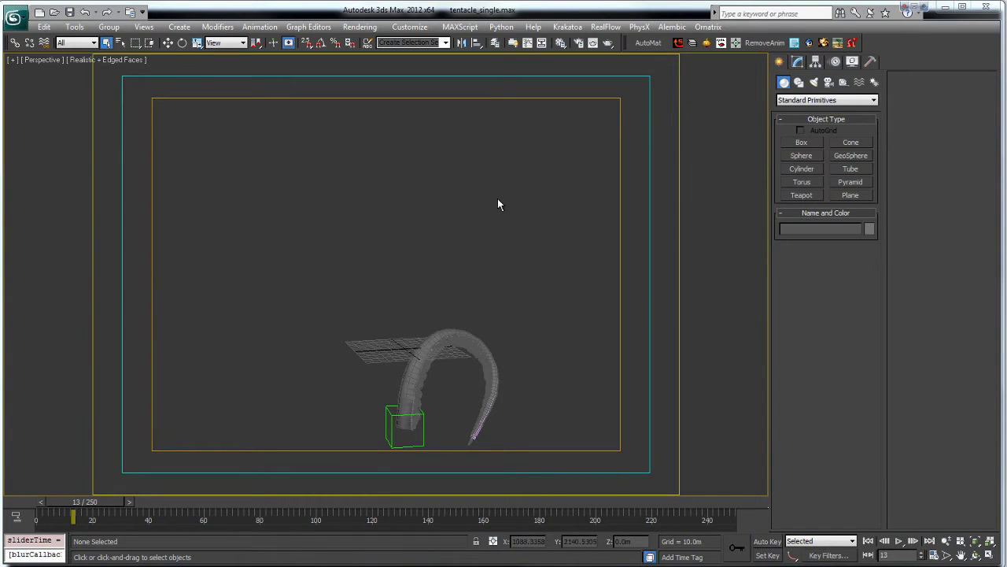
Scrub the timeline and orbit the view to review the tentacle's arching animation
{"action": "left_click", "coordinate": [413, 379]}
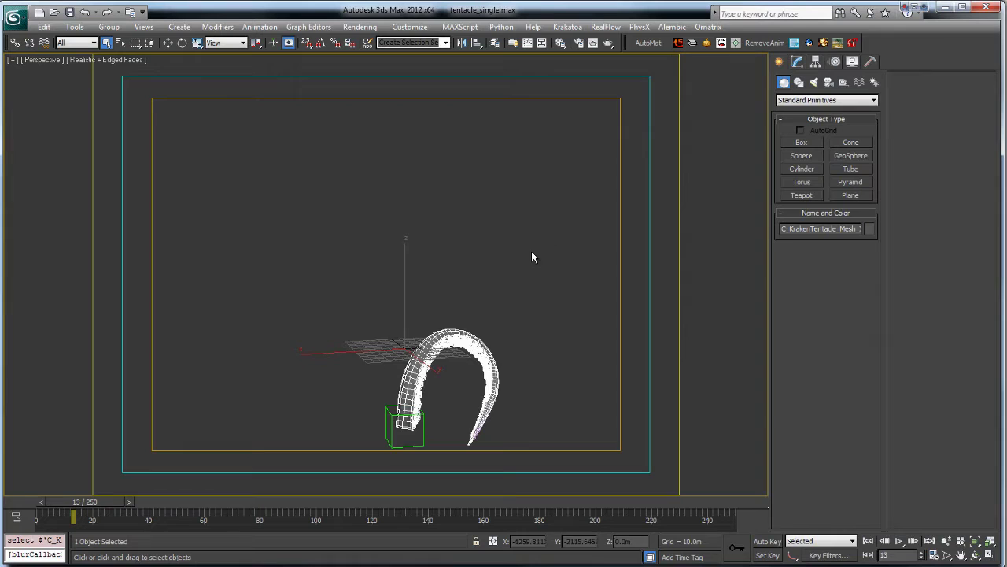
{"action": "middle_click_drag", "start_coordinate": [423, 316], "coordinate": [402, 355], "text": "alt"}
{"action": "left_click", "coordinate": [256, 276]}
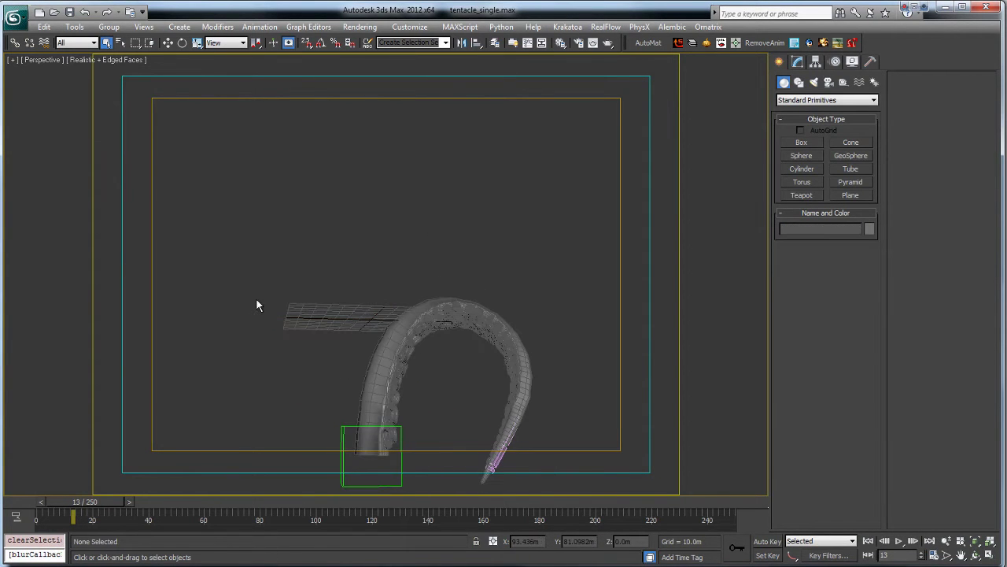
{"action": "left_click_drag", "start_coordinate": [101, 504], "coordinate": [45, 504]}
{"action": "middle_click_drag", "start_coordinate": [135, 450], "coordinate": [382, 389], "text": "alt"}
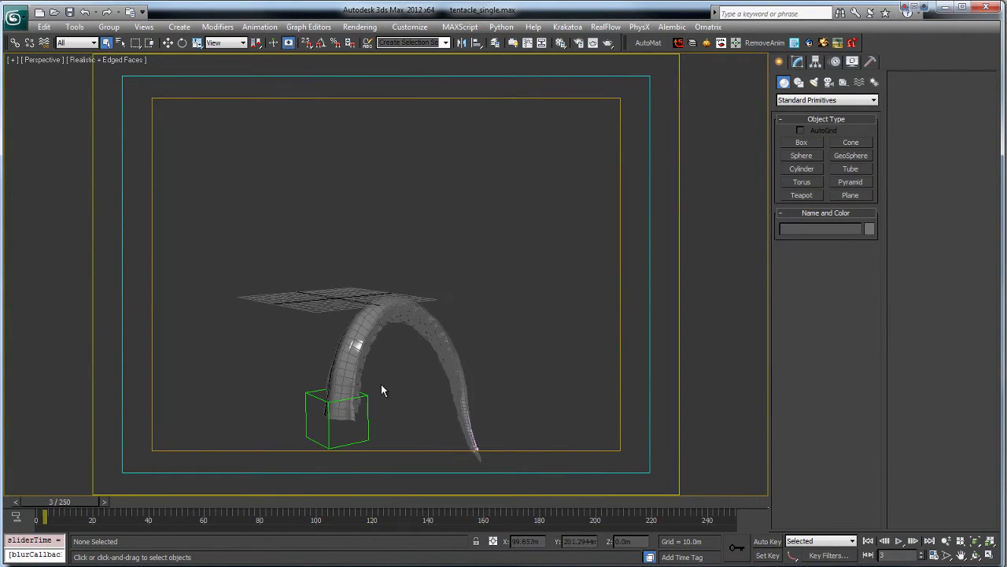
{"action": "left_click_drag", "start_coordinate": [94, 503], "coordinate": [614, 494]}
{"action": "left_click_drag", "start_coordinate": [383, 494], "coordinate": [43, 496]}
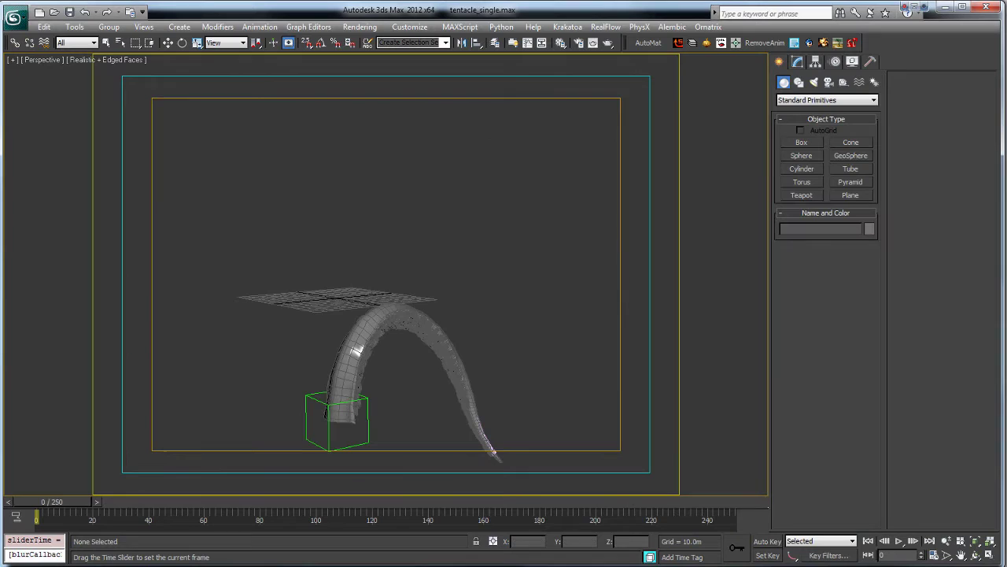
Scrub to frame 195, save the scene with Ctrl+S, and select the tentacle mesh alone
{"action": "left_click_drag", "start_coordinate": [126, 501], "coordinate": [747, 498]}
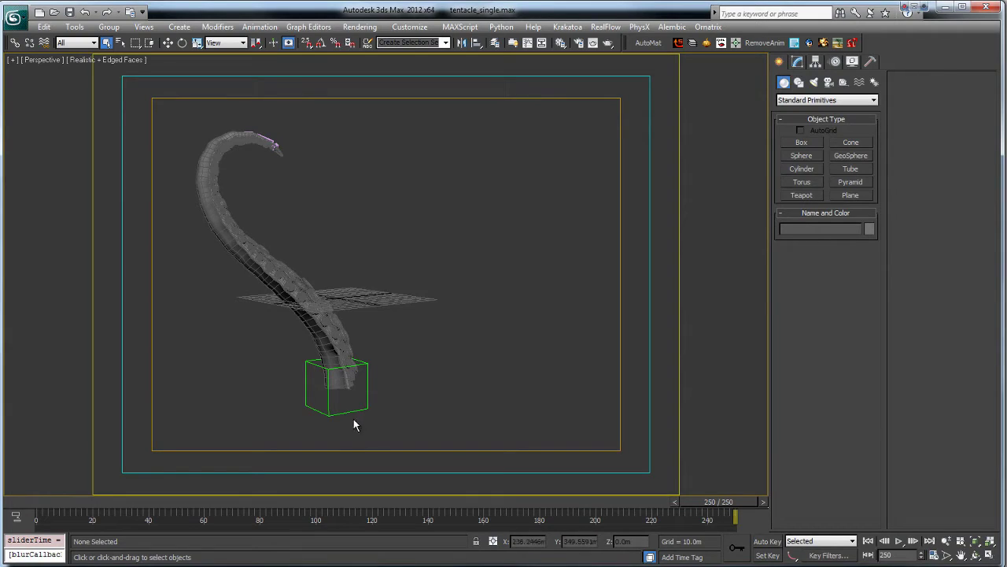
{"action": "key", "text": "ctrl+s"}
{"action": "left_click", "coordinate": [218, 186]}
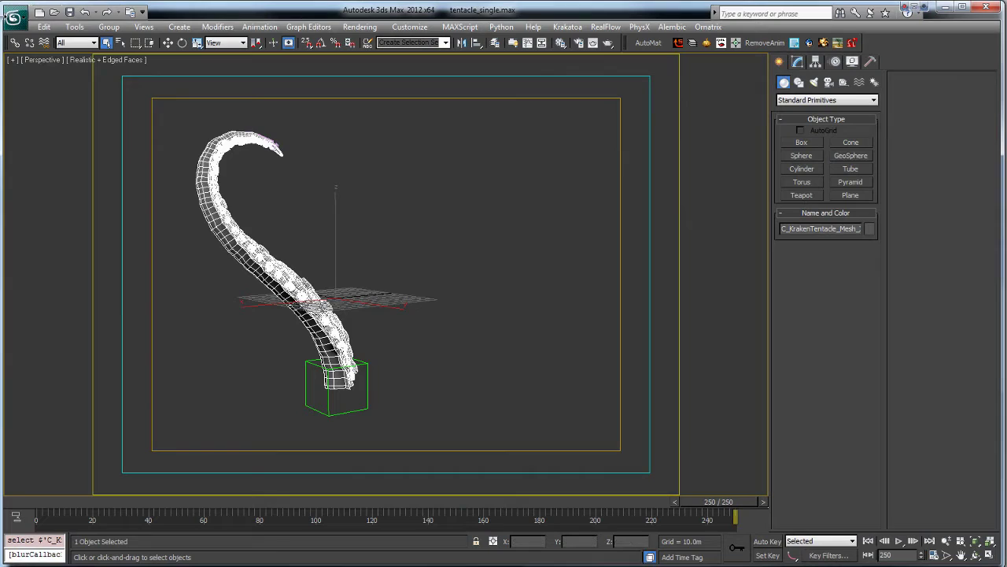
Start Export Selected for the tentacle with RealFlow SD File as the format
{"action": "left_click", "coordinate": [24, 14]}
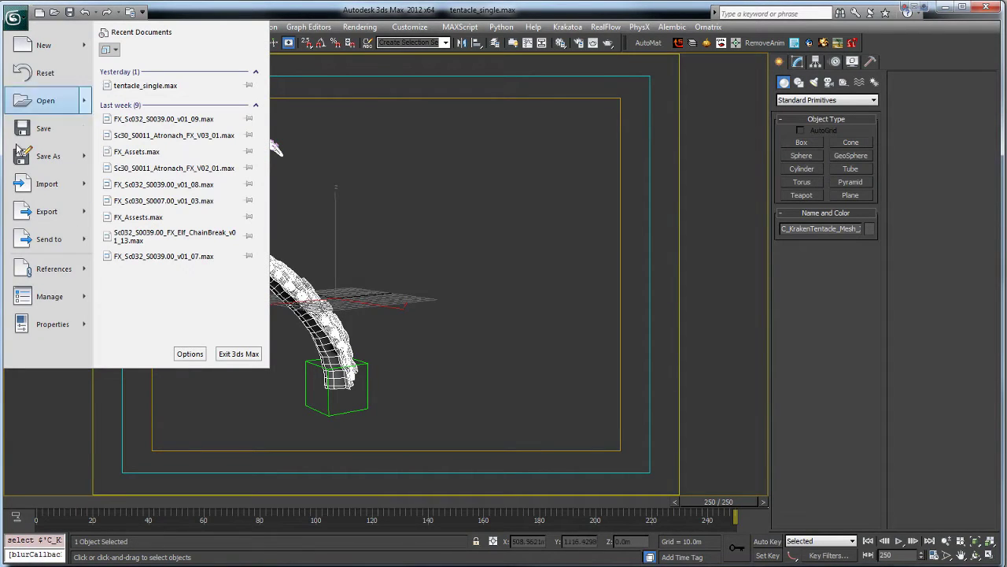
{"action": "mouse_move", "coordinate": [85, 217]}
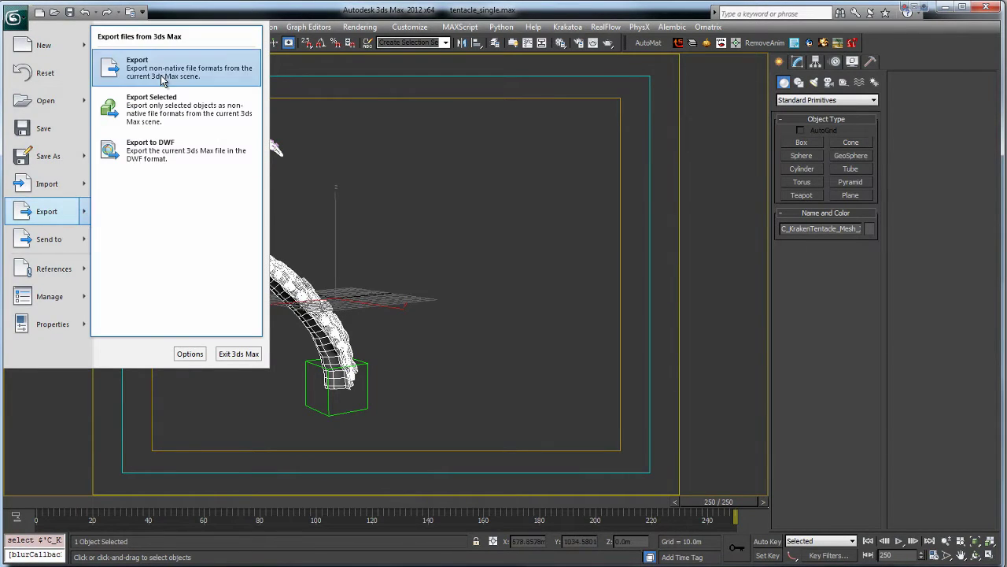
{"action": "left_click", "coordinate": [163, 103]}
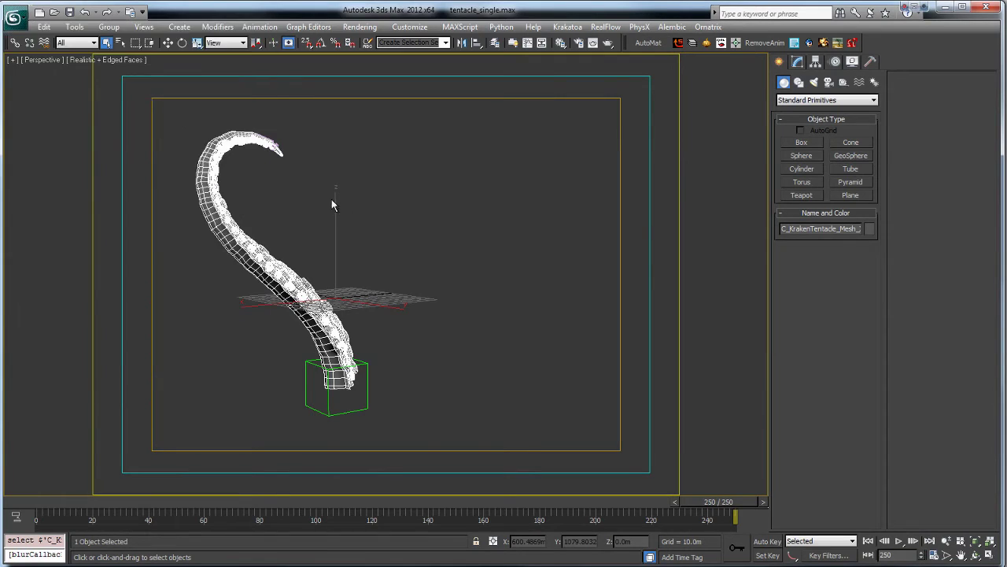
{"action": "left_click", "coordinate": [172, 427]}
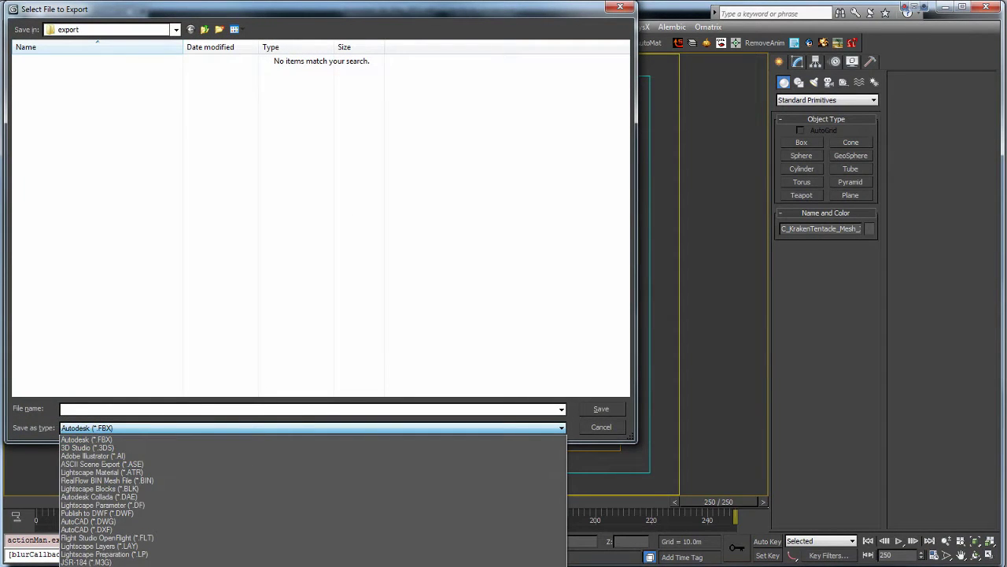
{"action": "left_click", "coordinate": [91, 563]}
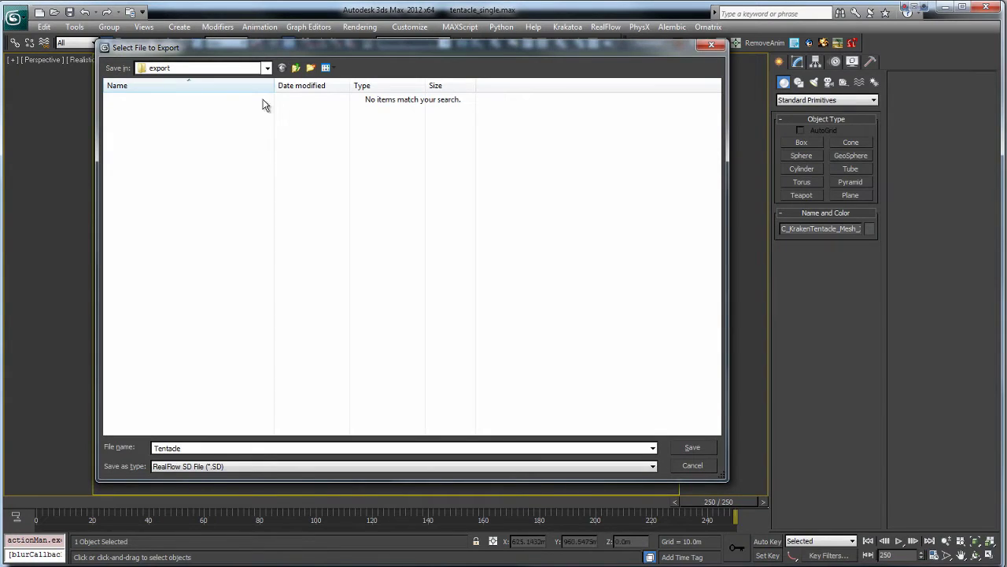
Browse to T:\temp_AUTODELETED\RF2013 as the export location
{"action": "left_click", "coordinate": [267, 67]}
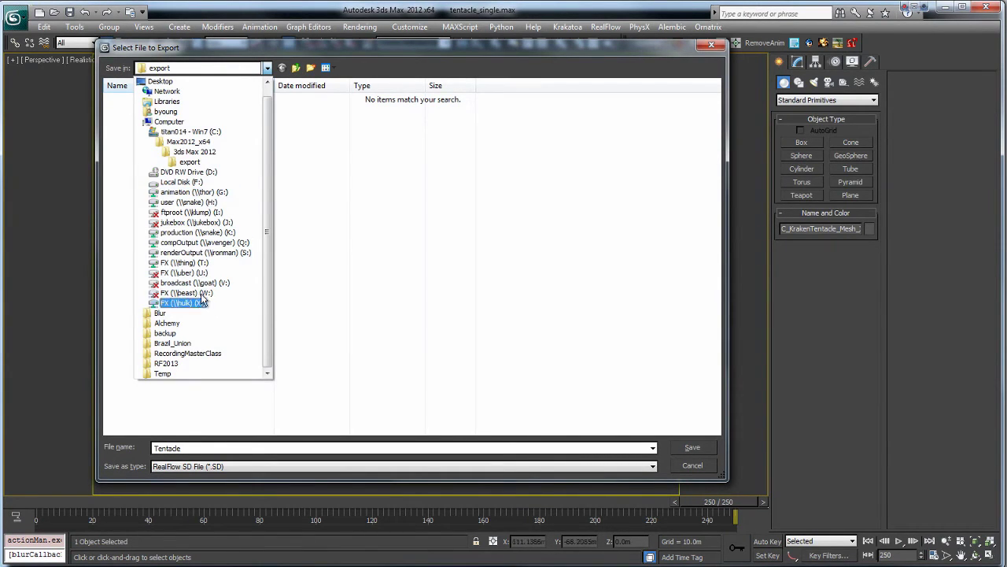
{"action": "left_click", "coordinate": [203, 265]}
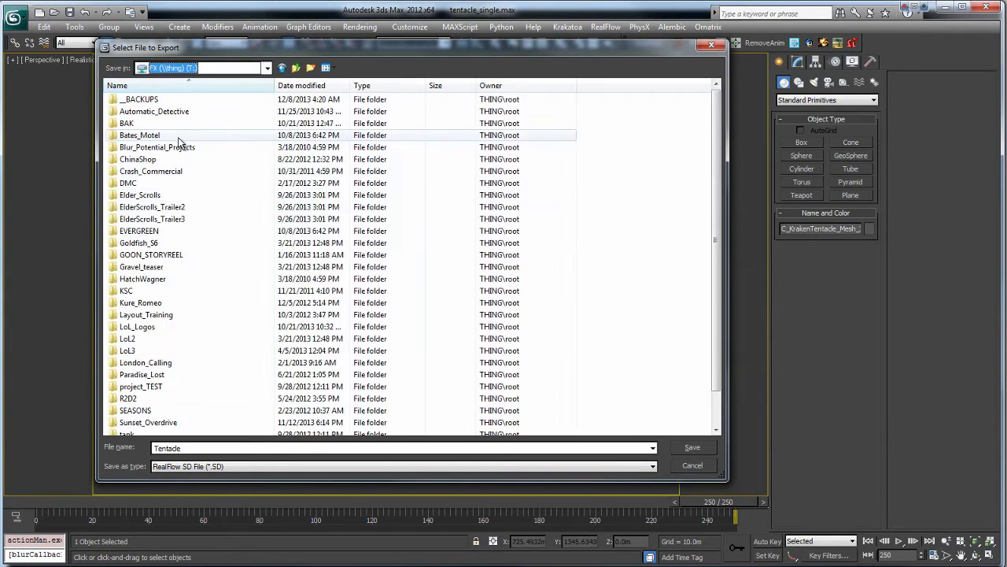
{"action": "scroll", "coordinate": [169, 262], "scroll_direction": "down", "scroll_amount": 1}
{"action": "double_click", "coordinate": [180, 410]}
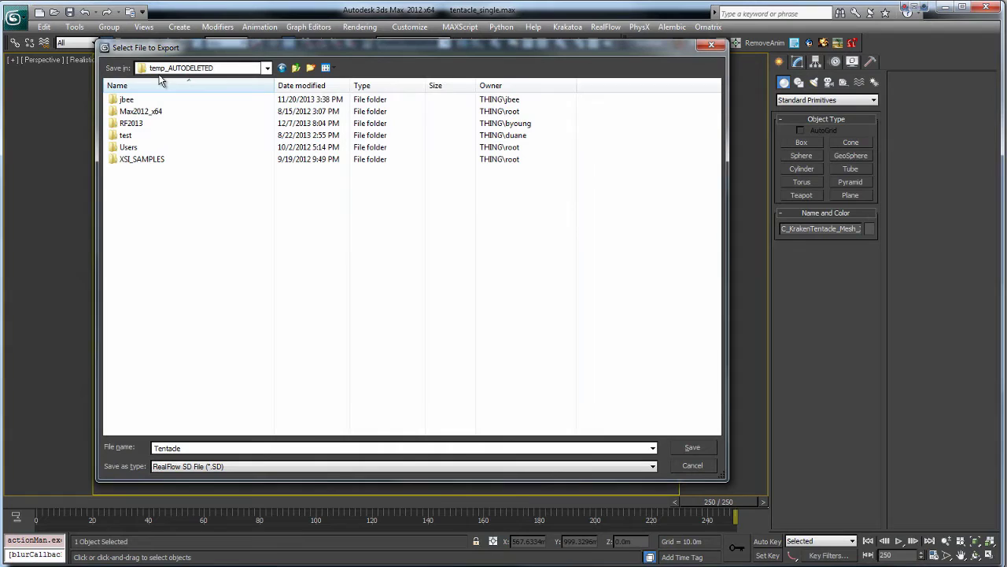
{"action": "double_click", "coordinate": [131, 124]}
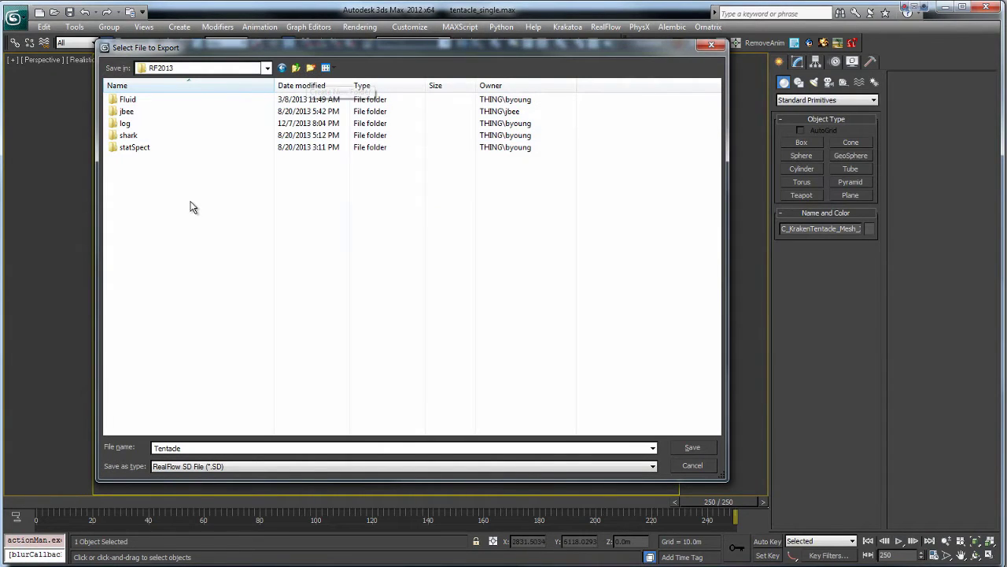
Create a new folder named temp inside RF2013 and open it
{"action": "left_click", "coordinate": [311, 68]}
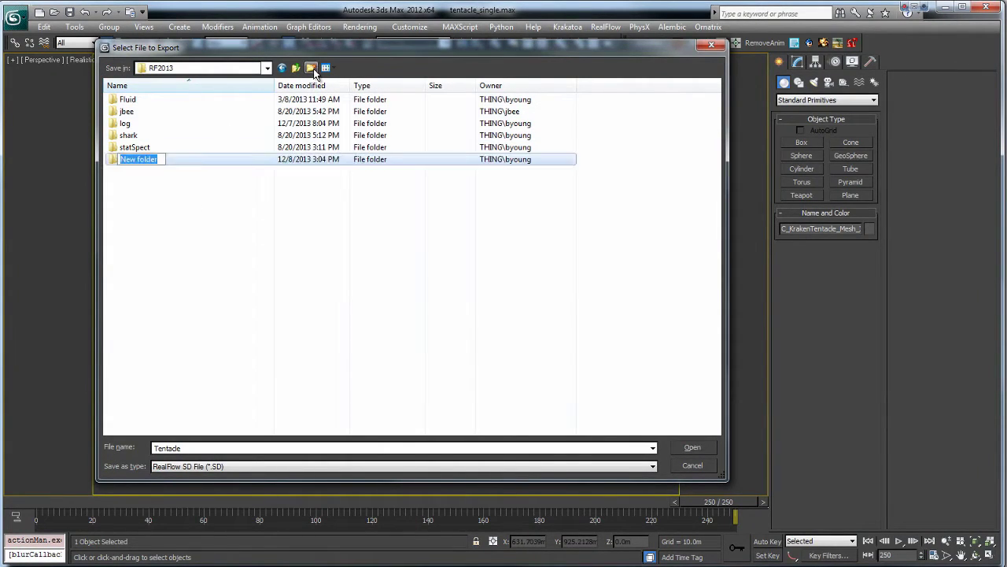
{"action": "type", "text": "t"}
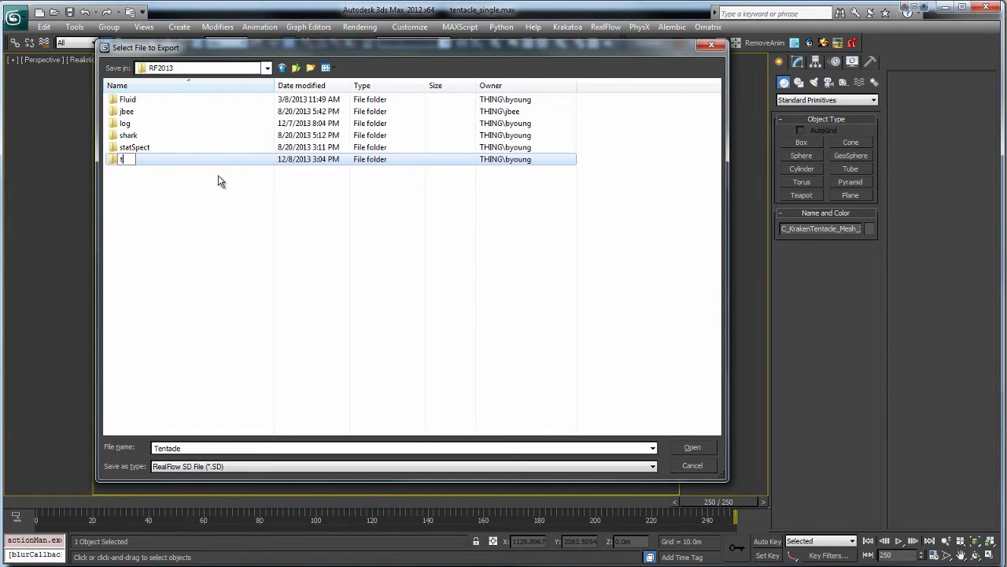
{"action": "type", "text": "emp"}
{"action": "left_click", "coordinate": [231, 215]}
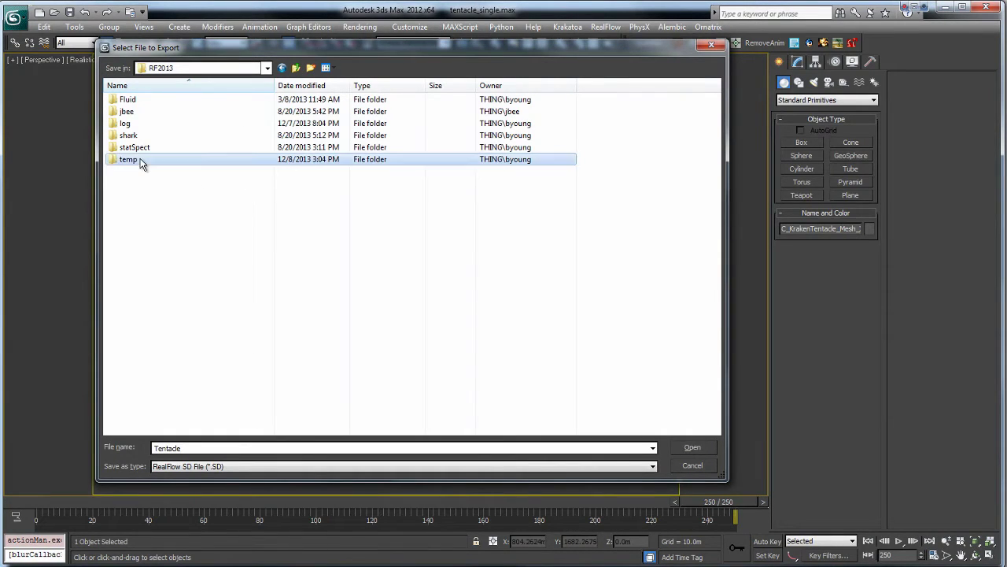
{"action": "double_click", "coordinate": [140, 160]}
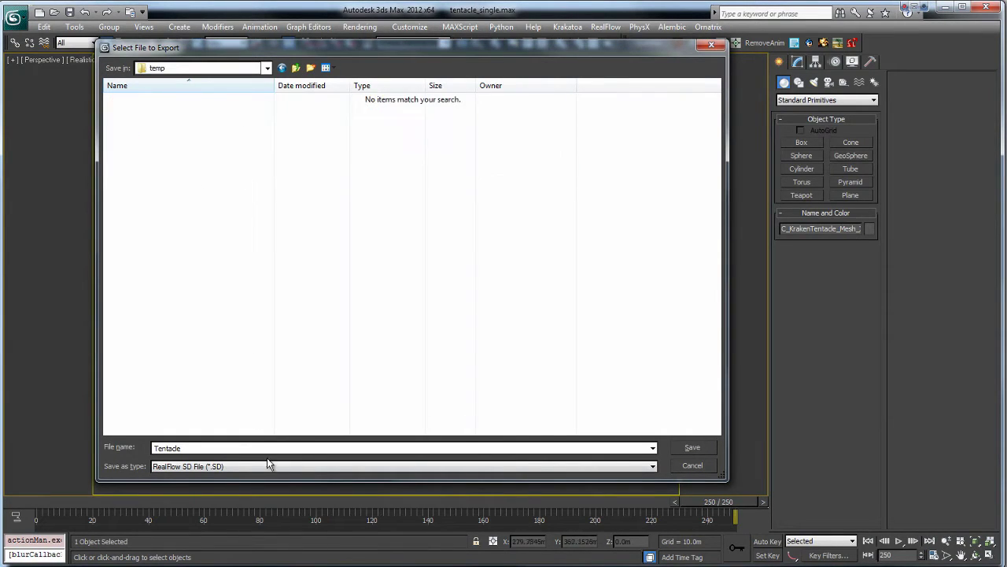
Save as Tentacle.SD and export selected objects with deformation over frames 0–250
{"action": "left_click", "coordinate": [691, 448]}
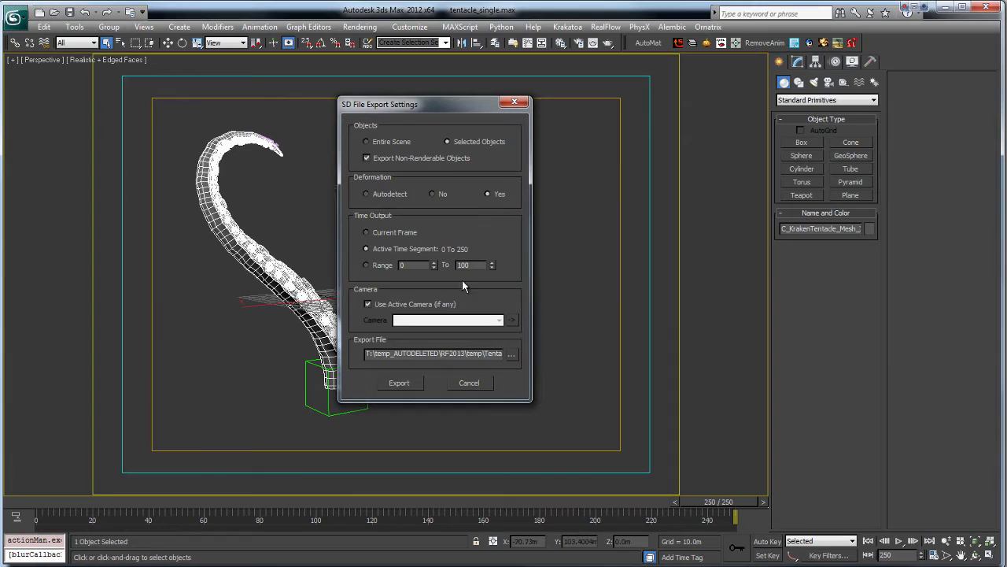
{"action": "left_click", "coordinate": [417, 386]}
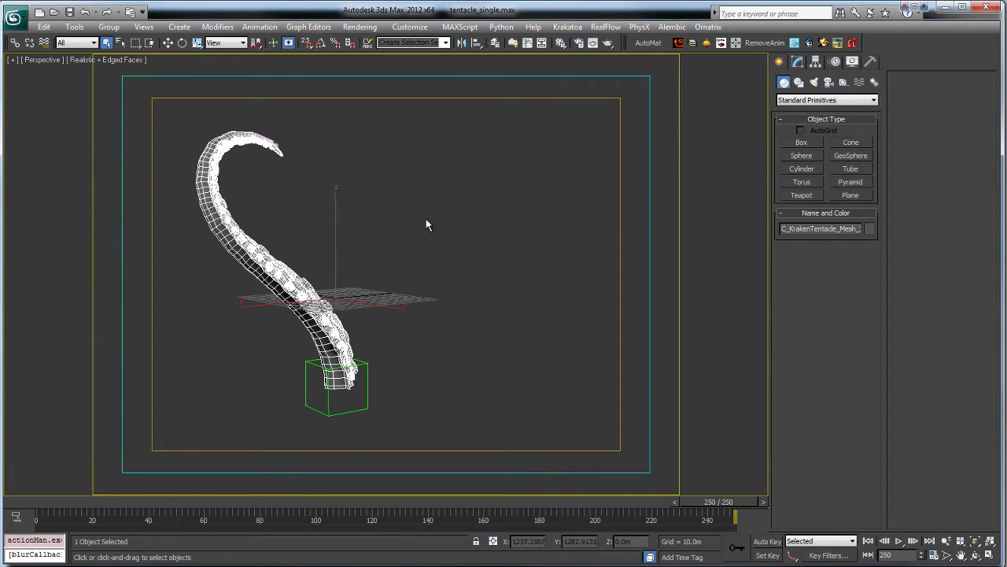
Reselect the tentacle and confirm system units as 1 unit = 1.0 meters in Units Setup
{"action": "left_click", "coordinate": [369, 252]}
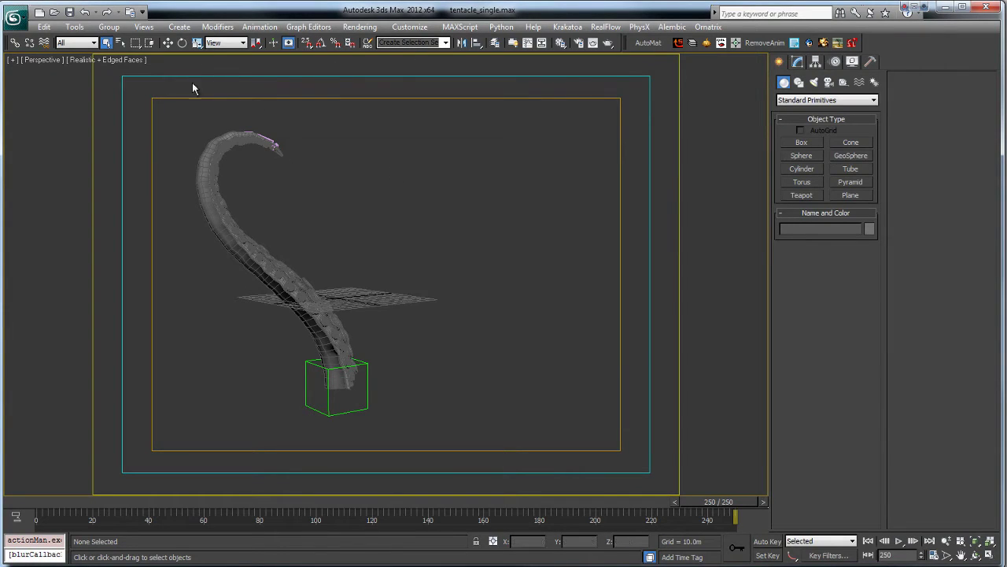
{"action": "left_click", "coordinate": [322, 337]}
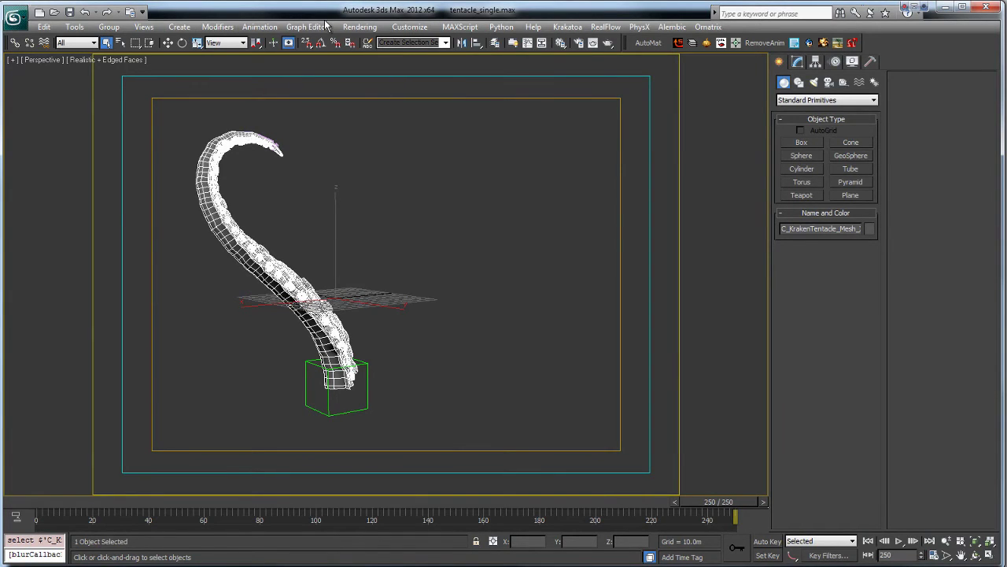
{"action": "left_click", "coordinate": [409, 26]}
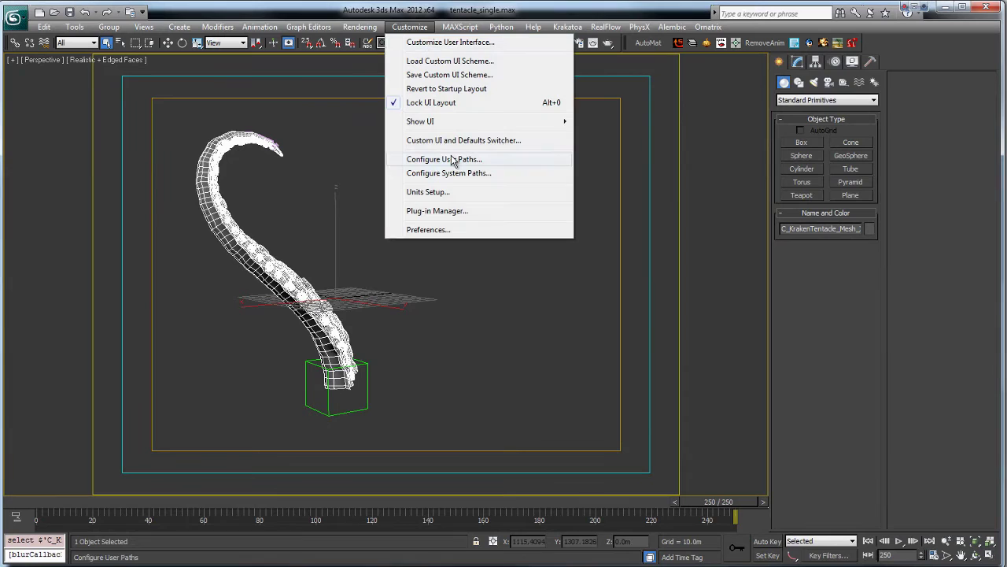
{"action": "left_click", "coordinate": [443, 193]}
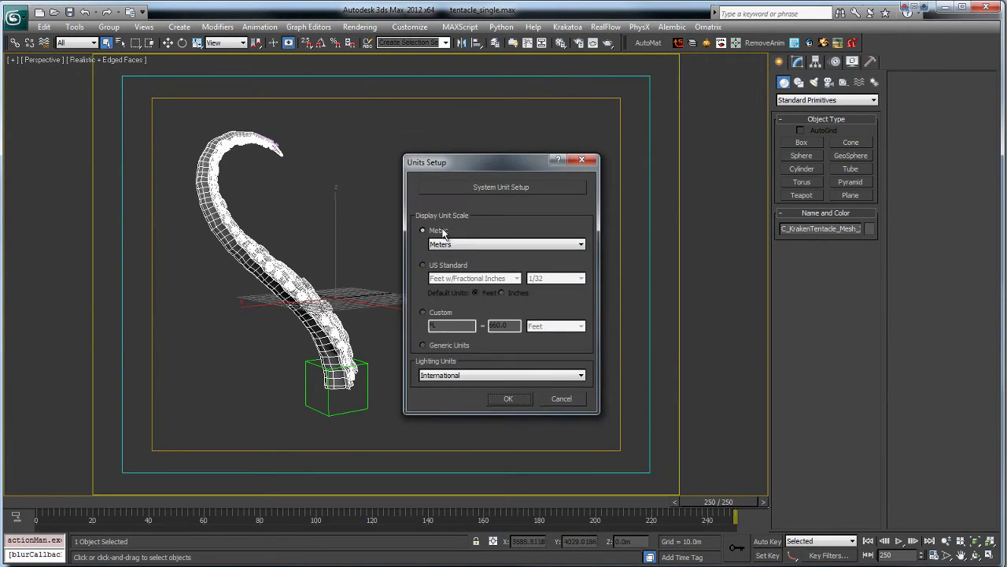
{"action": "left_click", "coordinate": [467, 190]}
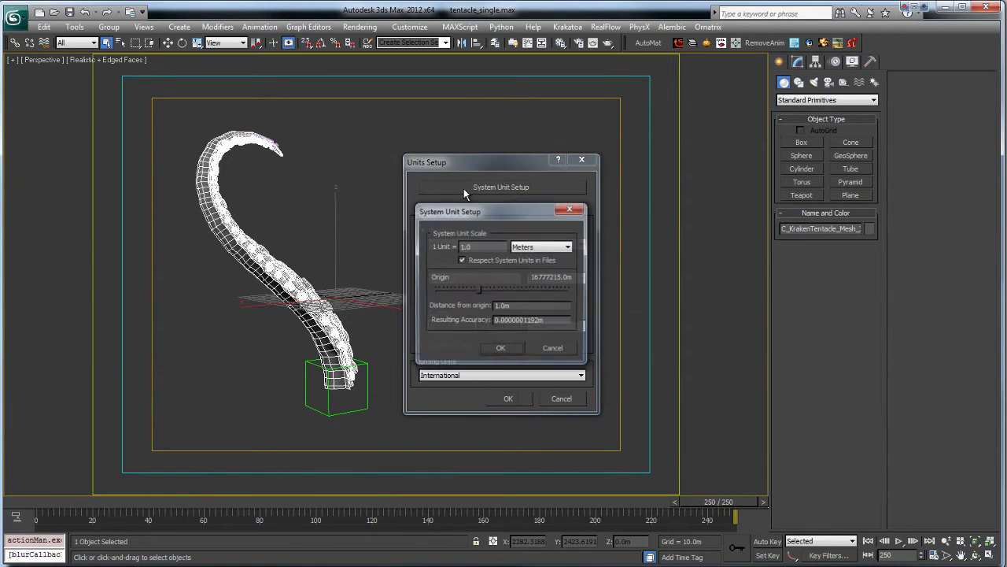
{"action": "left_click", "coordinate": [508, 348]}
{"action": "left_click", "coordinate": [597, 162]}
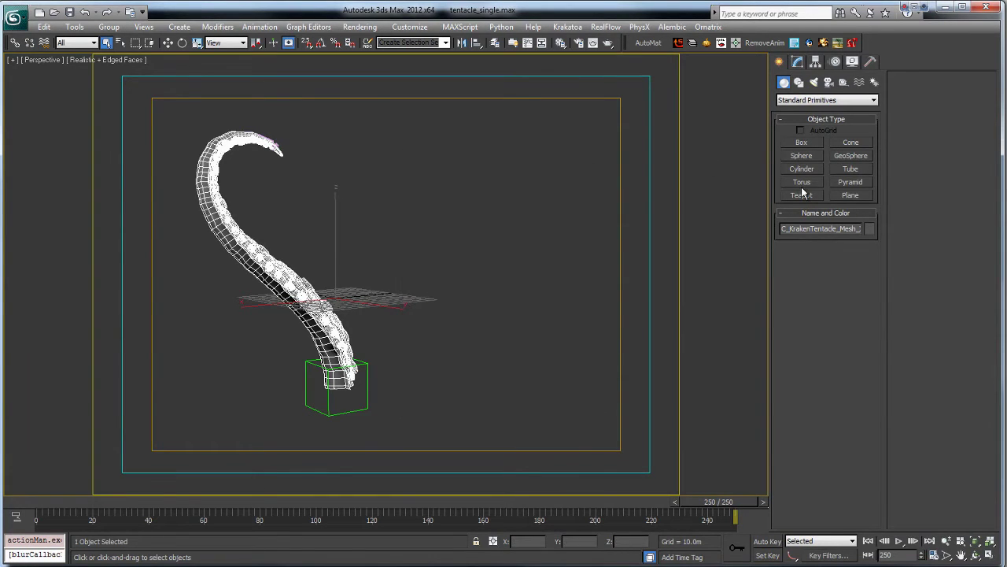
Create a test box beside the tentacle and set its Length to 35.1501m
{"action": "left_click", "coordinate": [802, 142]}
{"action": "left_click_drag", "start_coordinate": [333, 298], "coordinate": [333, 299]}
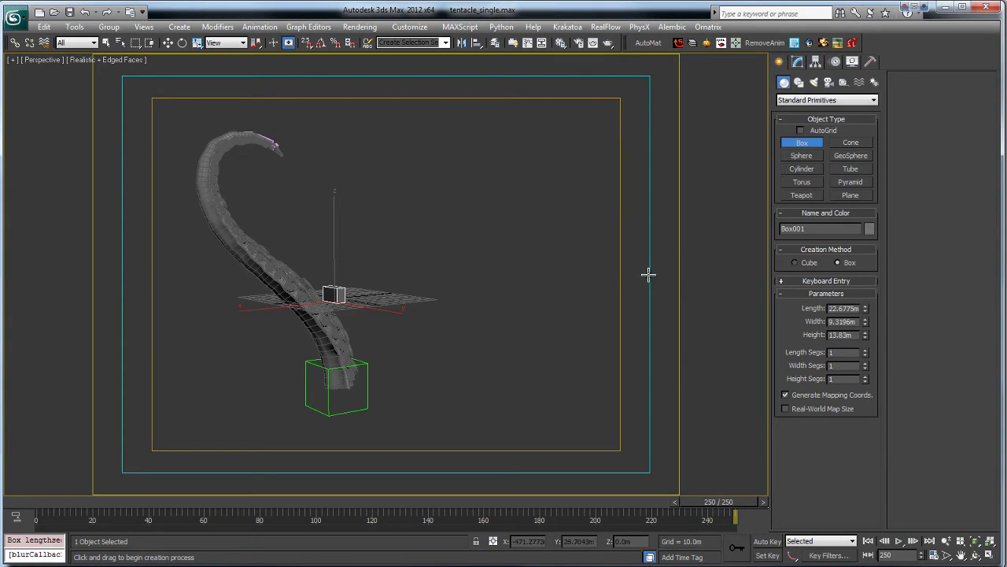
{"action": "double_click", "coordinate": [850, 309]}
{"action": "left_click_drag", "start_coordinate": [865, 308], "coordinate": [821, 433]}
{"action": "left_click", "coordinate": [865, 332]}
Delete the test box from the 3ds Max scene
{"action": "key", "text": "Delete"}
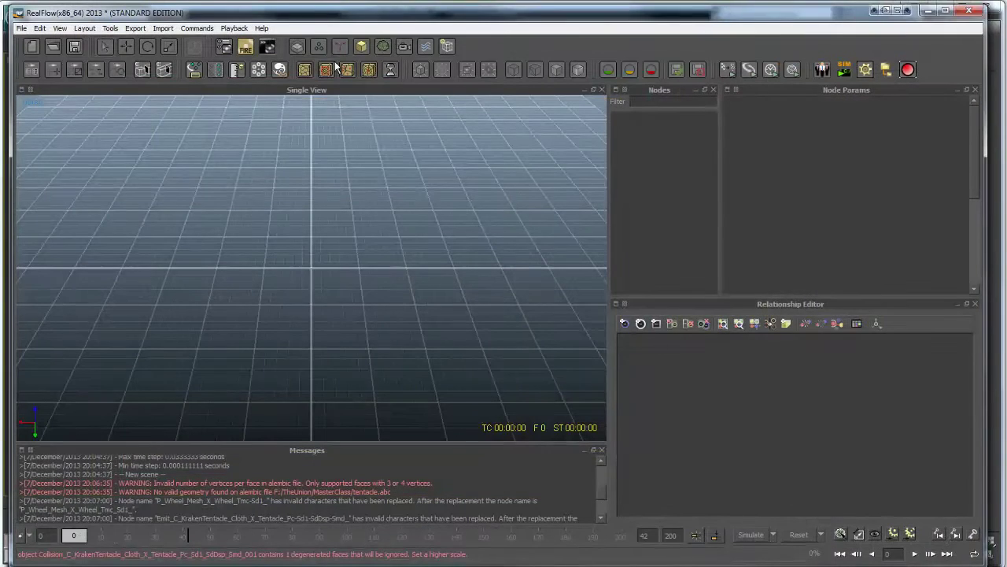
Start a new scene and create a project named Tentacle, saved as Tentacle.flw under RF2013
{"action": "left_click", "coordinate": [31, 47]}
{"action": "left_click", "coordinate": [406, 261]}
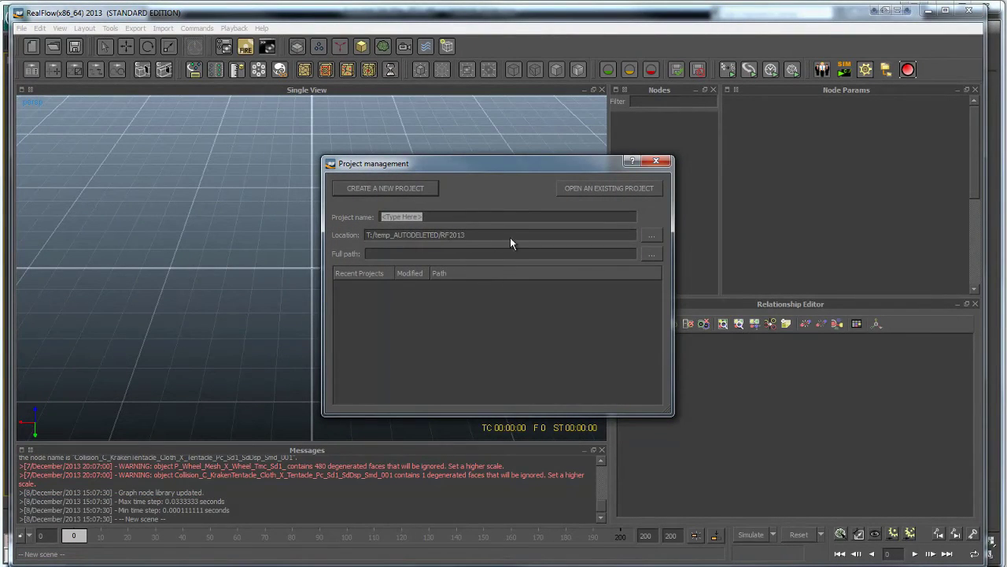
{"action": "type", "text": "T"}
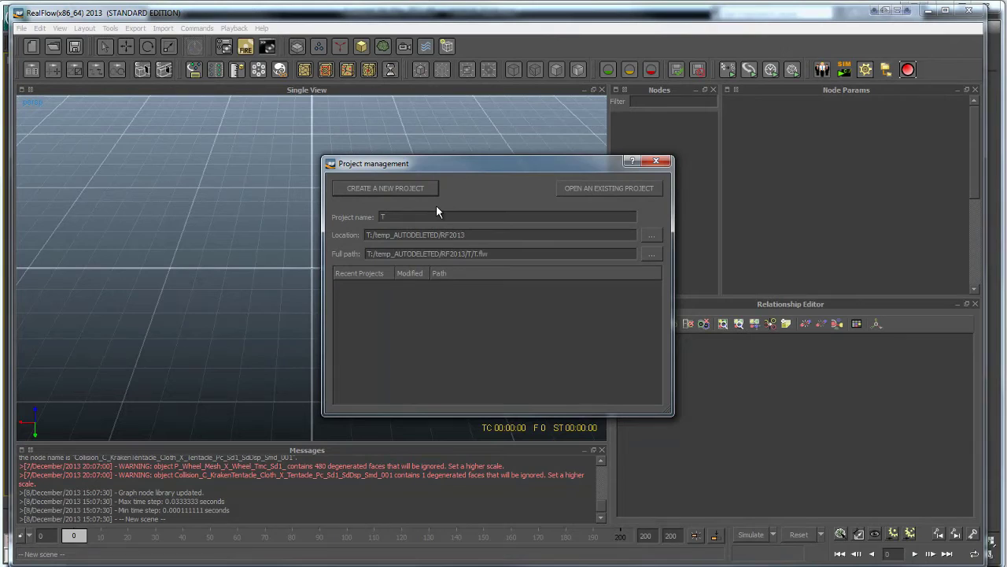
{"action": "type", "text": "entat"}
{"action": "key", "text": "BackSpace"}
{"action": "type", "text": "cle"}
{"action": "left_click", "coordinate": [365, 187]}
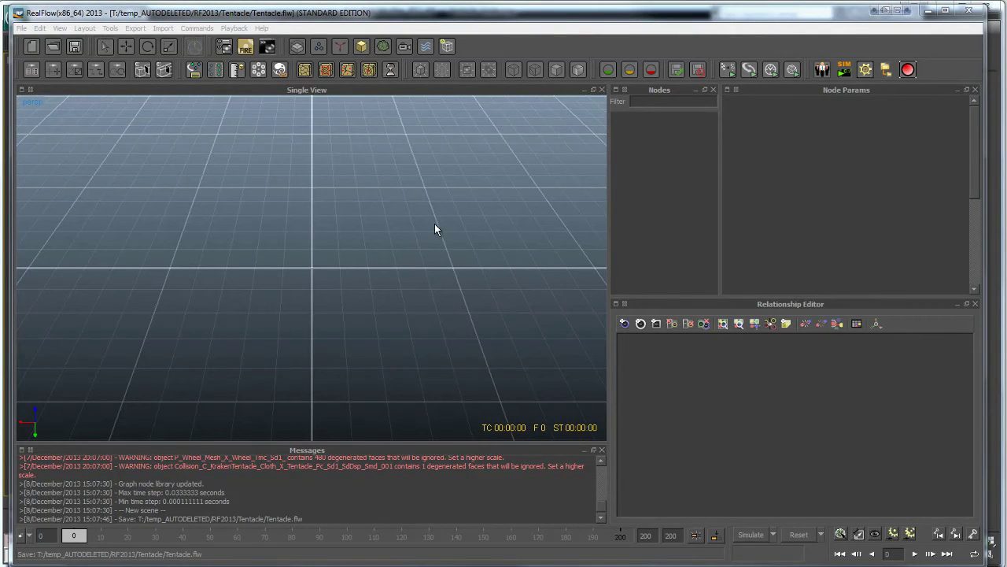
{"action": "left_click_drag", "start_coordinate": [393, 209], "coordinate": [372, 275], "text": "alt"}
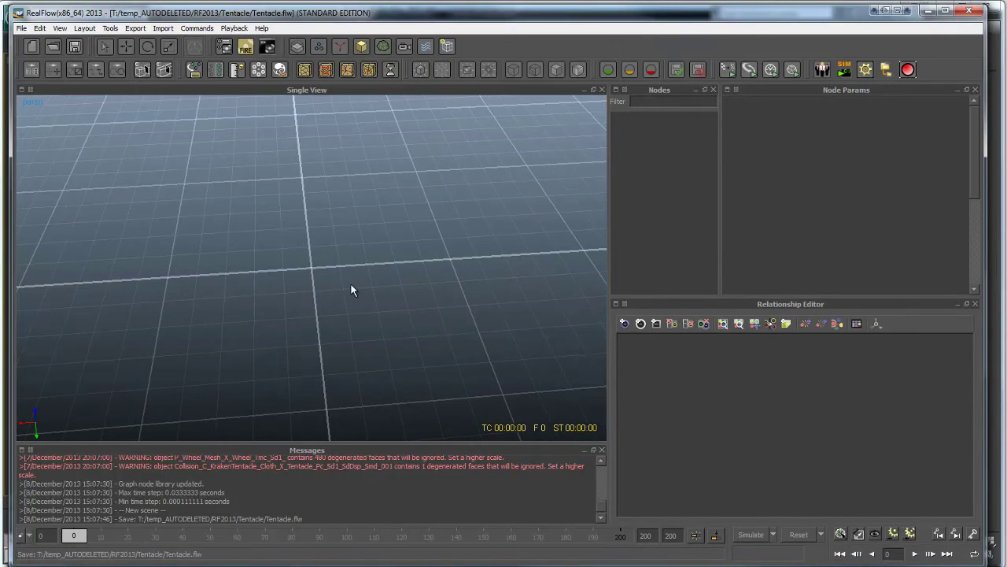
{"action": "left_click_drag", "start_coordinate": [282, 285], "coordinate": [334, 307], "text": "alt"}
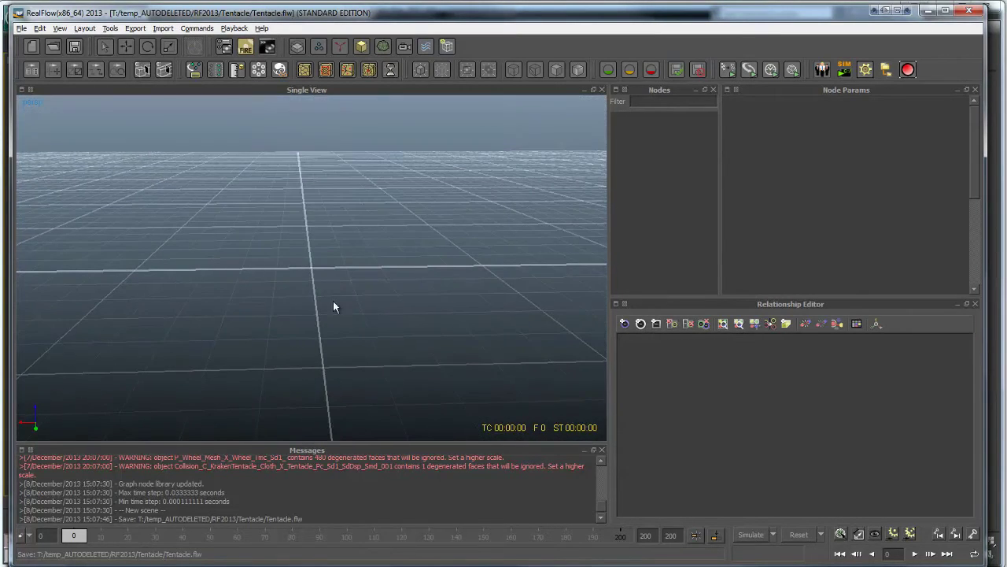
In the Ctrl+I import browser, copy Tentacle.SD from the RF2013/temp folder
{"action": "left_click", "coordinate": [22, 28]}
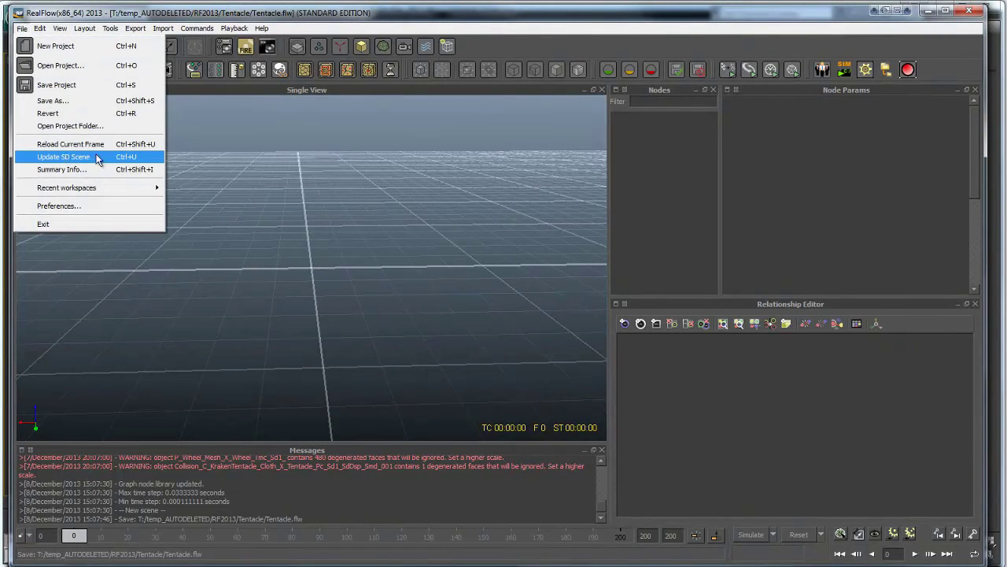
{"action": "left_click", "coordinate": [243, 186]}
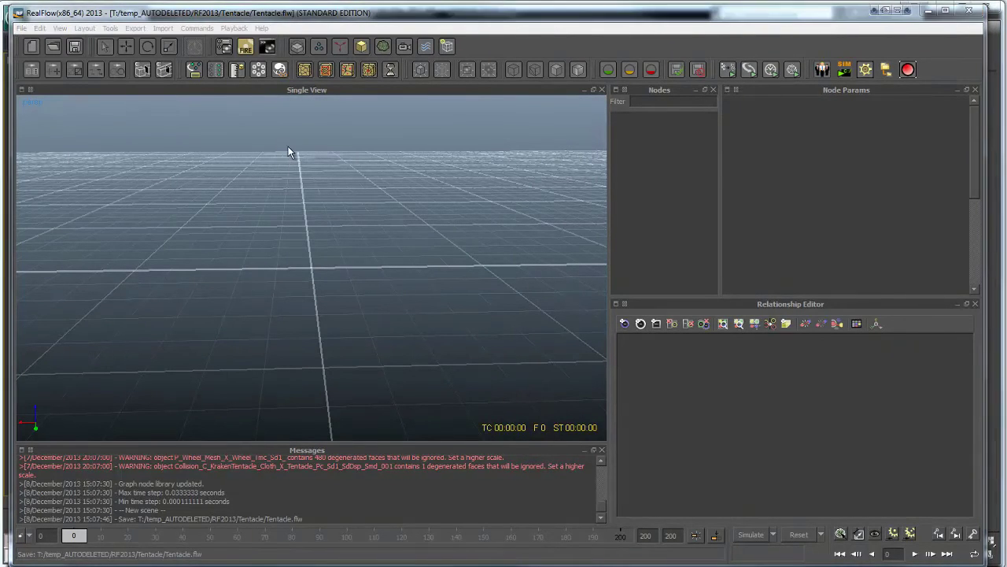
{"action": "key", "text": "ctrl+i"}
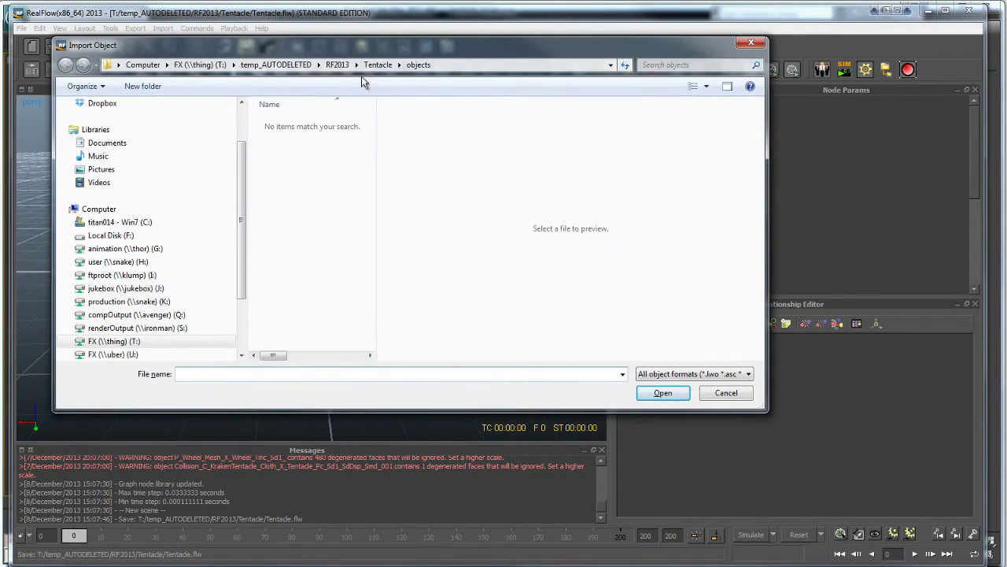
{"action": "left_click", "coordinate": [290, 66]}
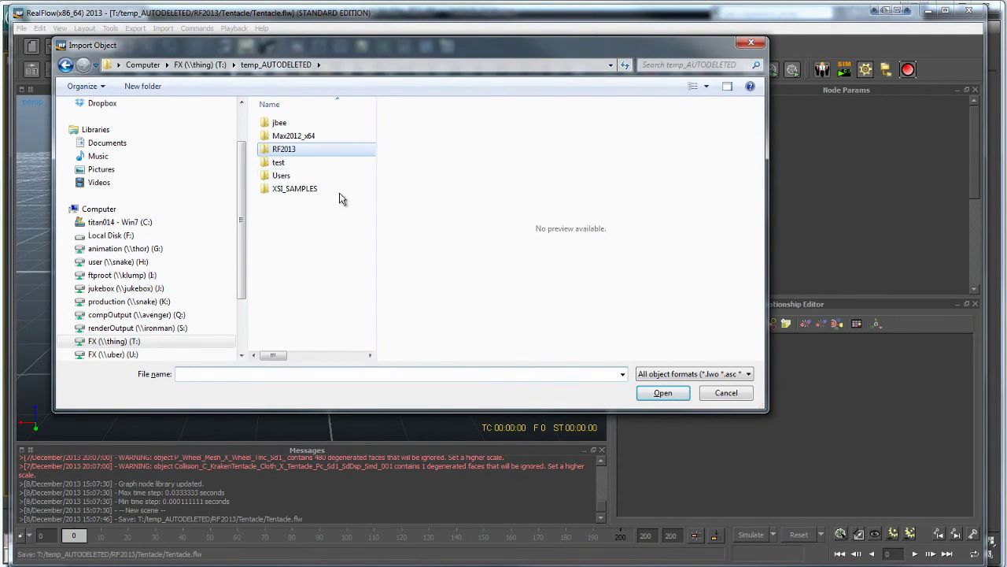
{"action": "double_click", "coordinate": [288, 152]}
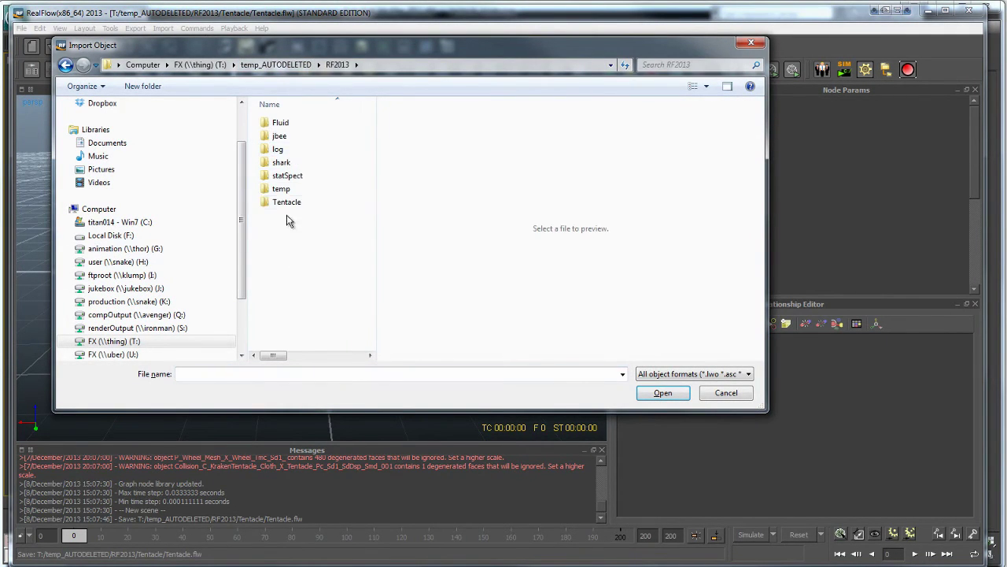
{"action": "double_click", "coordinate": [288, 189]}
{"action": "left_click", "coordinate": [285, 122]}
{"action": "right_click", "coordinate": [285, 122]}
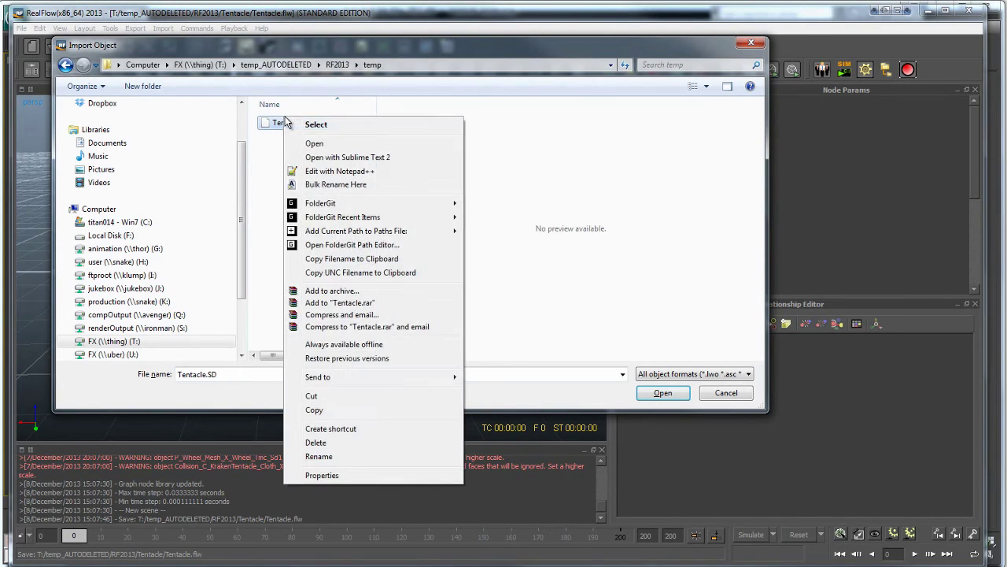
{"action": "left_click", "coordinate": [354, 410]}
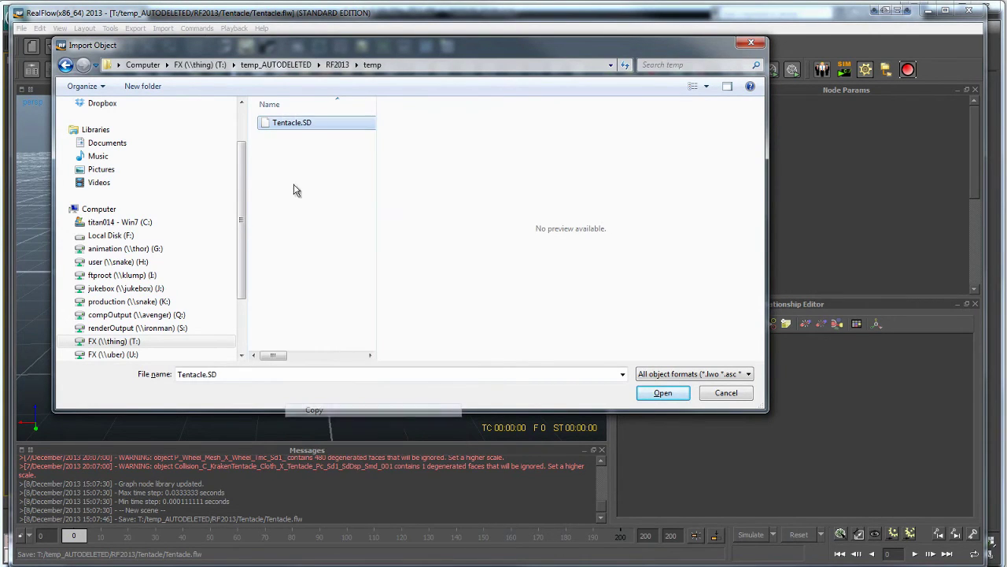
Paste Tentacle.SD into the Tentacle project's objects folder and import it
{"action": "left_click", "coordinate": [337, 65]}
{"action": "double_click", "coordinate": [287, 202]}
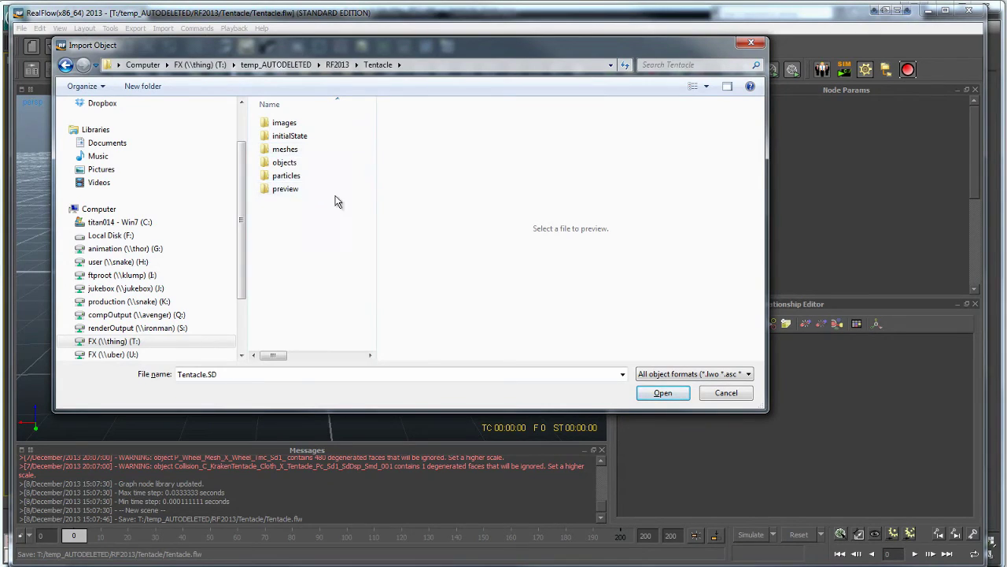
{"action": "double_click", "coordinate": [288, 163]}
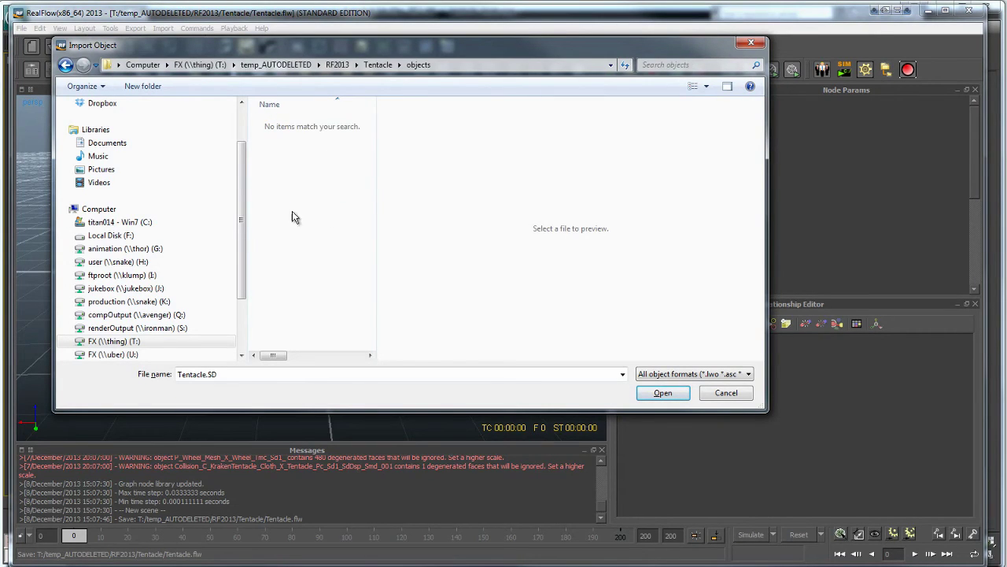
{"action": "right_click", "coordinate": [308, 182]}
{"action": "left_click", "coordinate": [340, 250]}
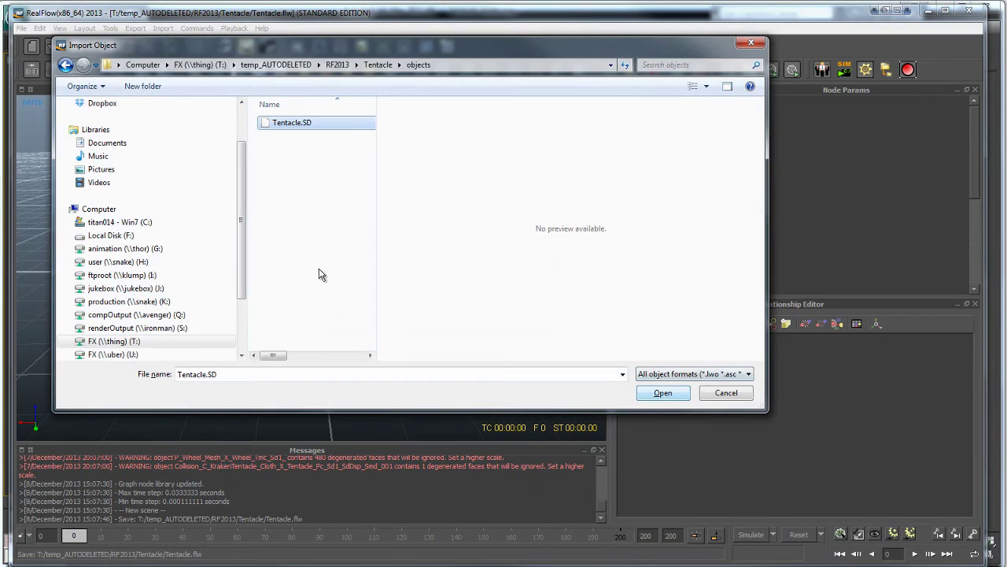
{"action": "left_click", "coordinate": [679, 398]}
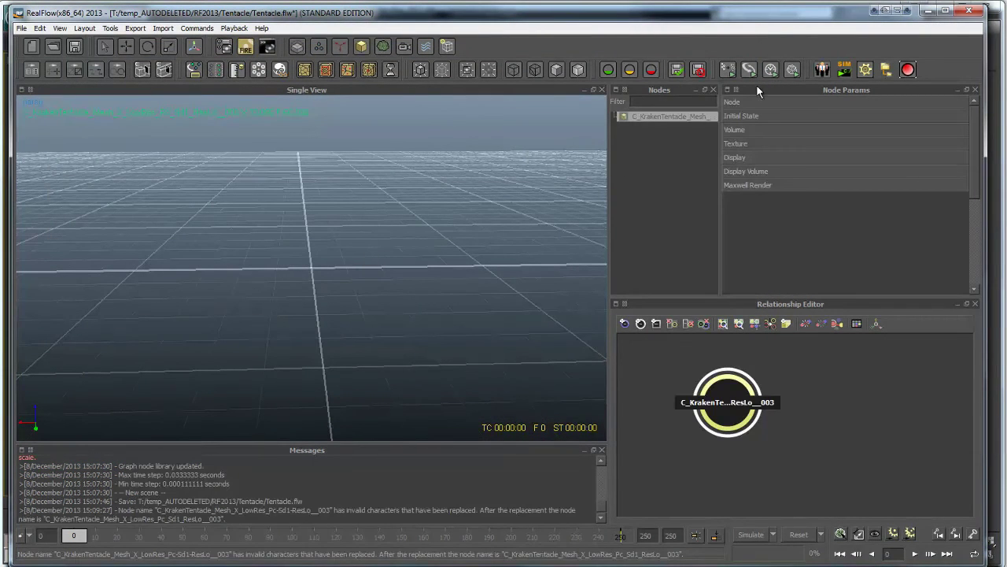
Select the imported tentacle mesh, orbit in close, and expand then collapse its Node parameters
{"action": "left_click", "coordinate": [395, 277]}
{"action": "scroll", "coordinate": [395, 277], "scroll_direction": "down", "scroll_amount": 10}
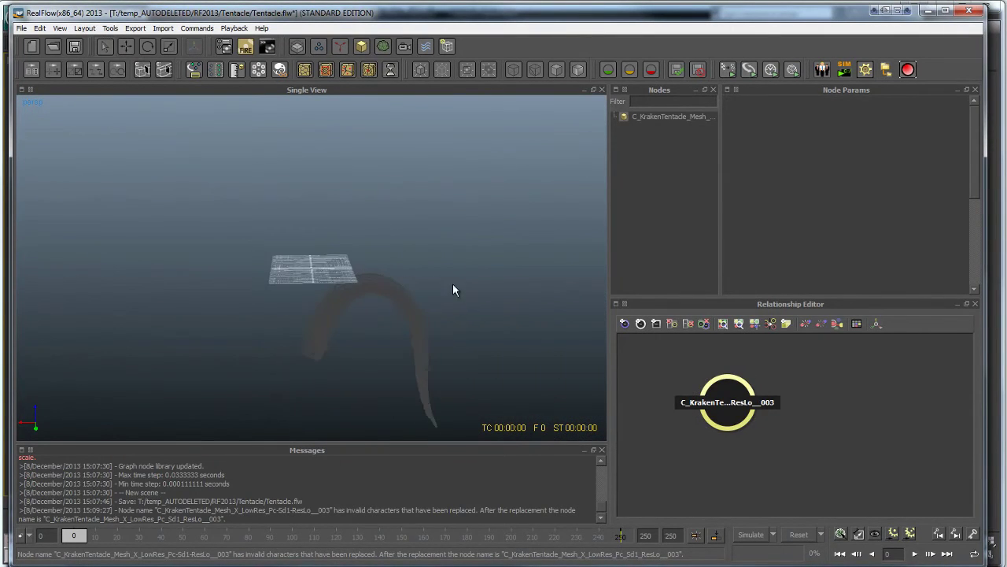
{"action": "left_click", "coordinate": [417, 365]}
{"action": "left_click_drag", "start_coordinate": [454, 192], "coordinate": [508, 259], "text": "alt"}
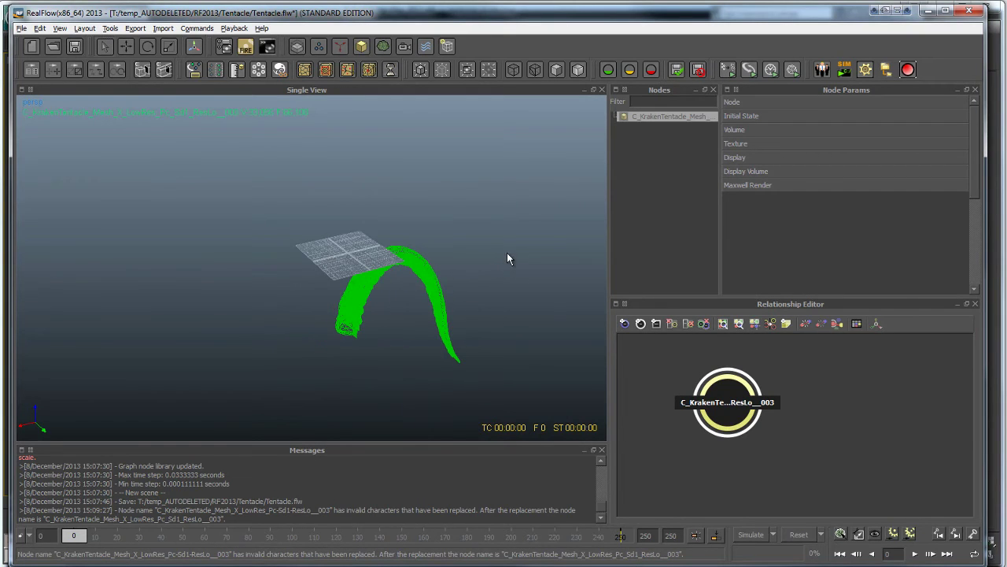
{"action": "left_click_drag", "start_coordinate": [413, 235], "coordinate": [411, 288], "text": "alt"}
{"action": "scroll", "coordinate": [435, 320], "scroll_direction": "up", "scroll_amount": 5}
{"action": "left_click_drag", "start_coordinate": [435, 323], "coordinate": [380, 262], "text": "alt"}
{"action": "left_click", "coordinate": [475, 223]}
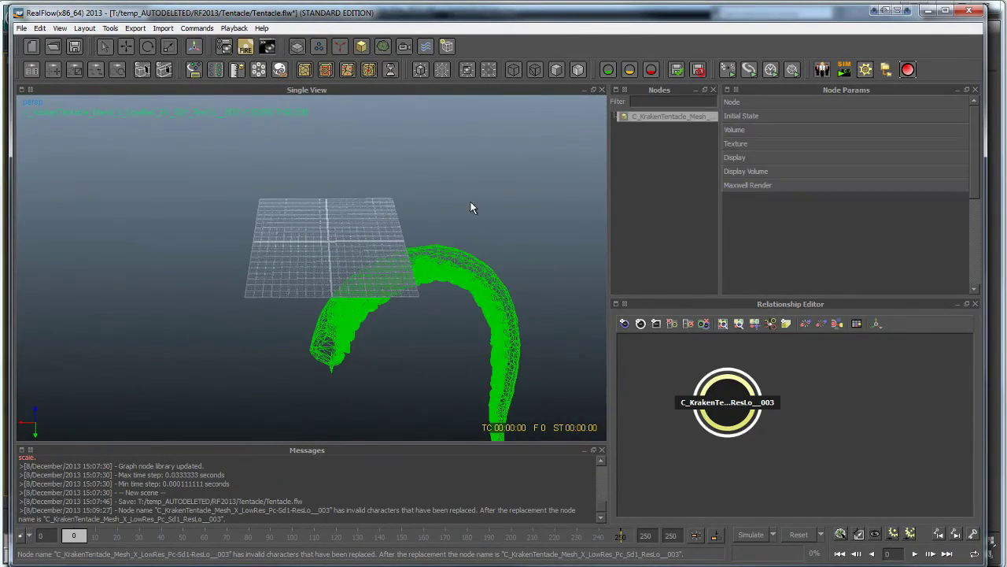
{"action": "left_click_drag", "start_coordinate": [469, 200], "coordinate": [554, 174], "text": "alt"}
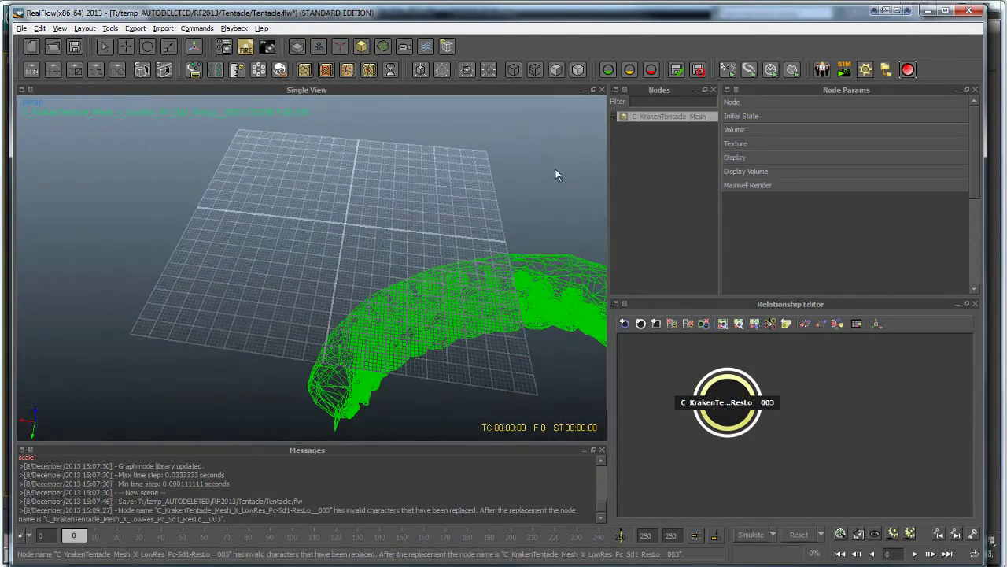
{"action": "left_click", "coordinate": [766, 100]}
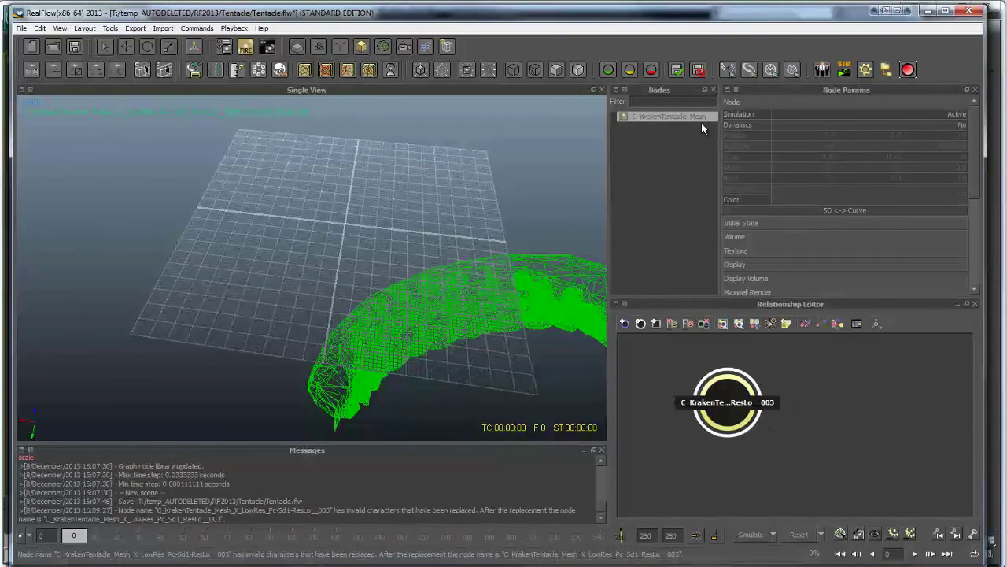
{"action": "left_click", "coordinate": [768, 103]}
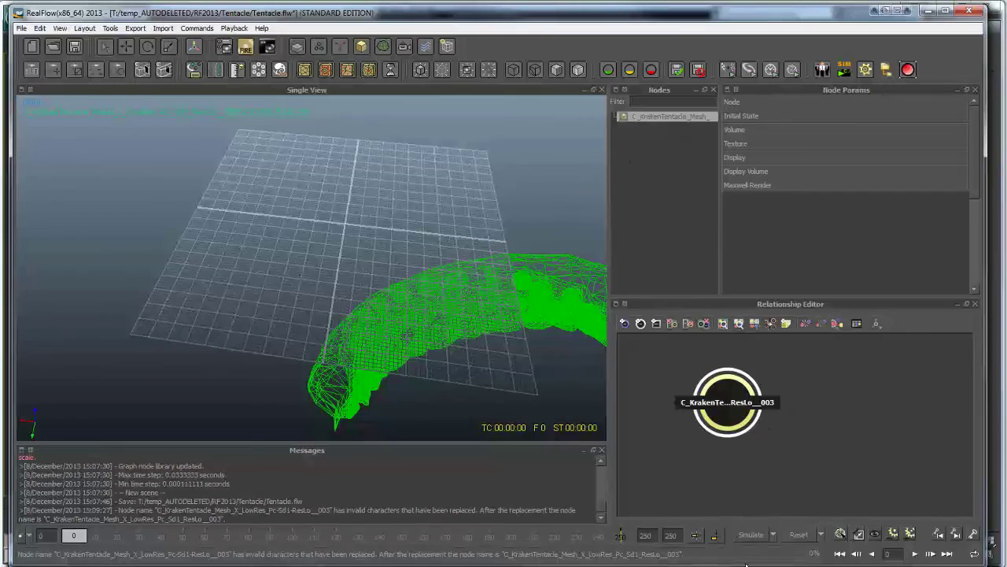
Set the scene's Geometry scale to 0.1 in the Scale options
{"action": "left_click", "coordinate": [859, 536]}
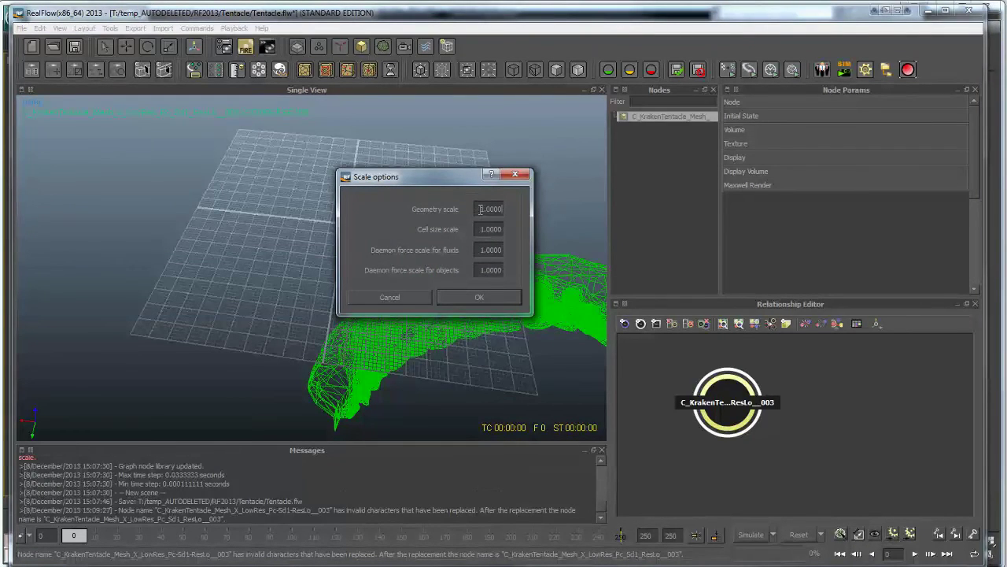
{"action": "double_click", "coordinate": [485, 208]}
{"action": "type", "text": "0.1"}
{"action": "key", "text": "Return"}
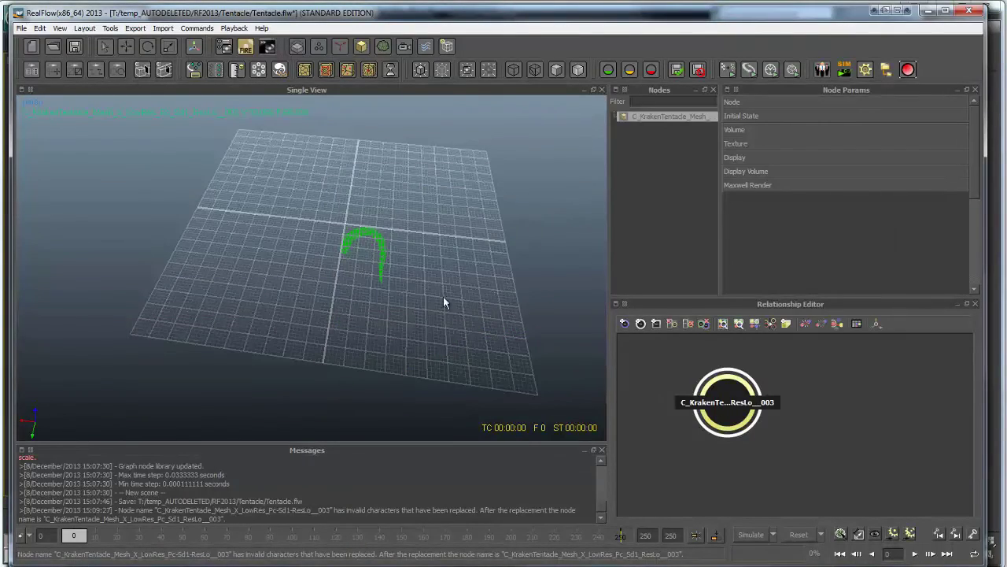
Orbit around the shrunken tentacle from several angles and recheck the 0.1 scale value
{"action": "left_click_drag", "start_coordinate": [347, 114], "coordinate": [322, 209], "text": "alt"}
{"action": "right_click_drag", "start_coordinate": [321, 210], "coordinate": [353, 270], "text": "alt"}
{"action": "left_click_drag", "start_coordinate": [353, 270], "coordinate": [341, 303], "text": "alt"}
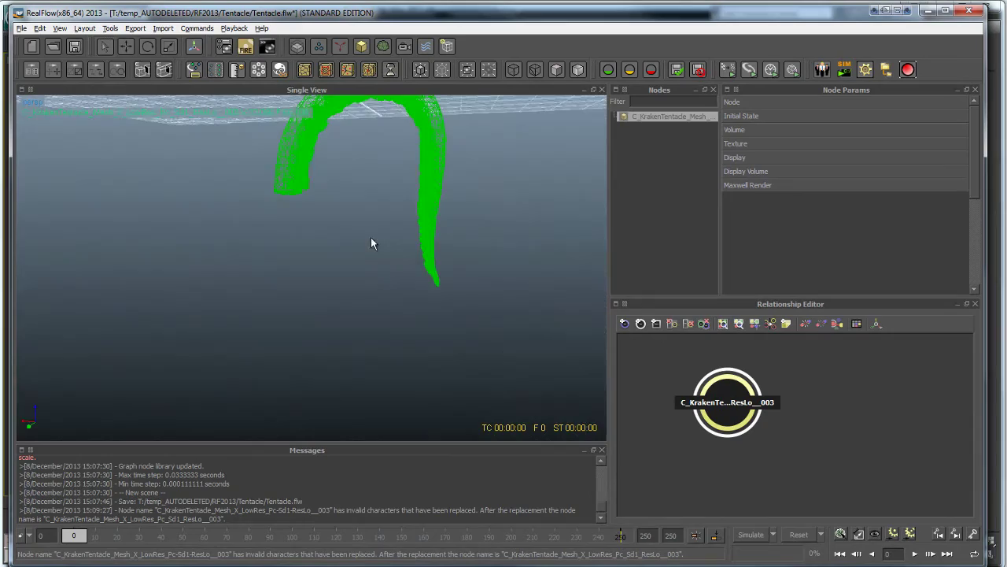
{"action": "left_click_drag", "start_coordinate": [372, 240], "coordinate": [426, 230], "text": "alt"}
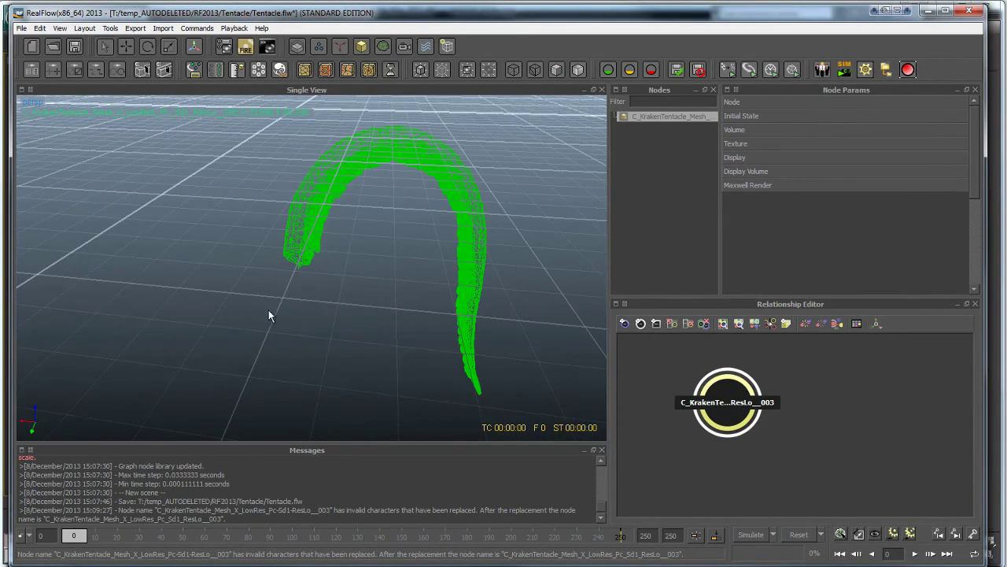
{"action": "left_click_drag", "start_coordinate": [392, 171], "coordinate": [371, 243], "text": "alt"}
{"action": "left_click_drag", "start_coordinate": [426, 358], "coordinate": [381, 305], "text": "alt"}
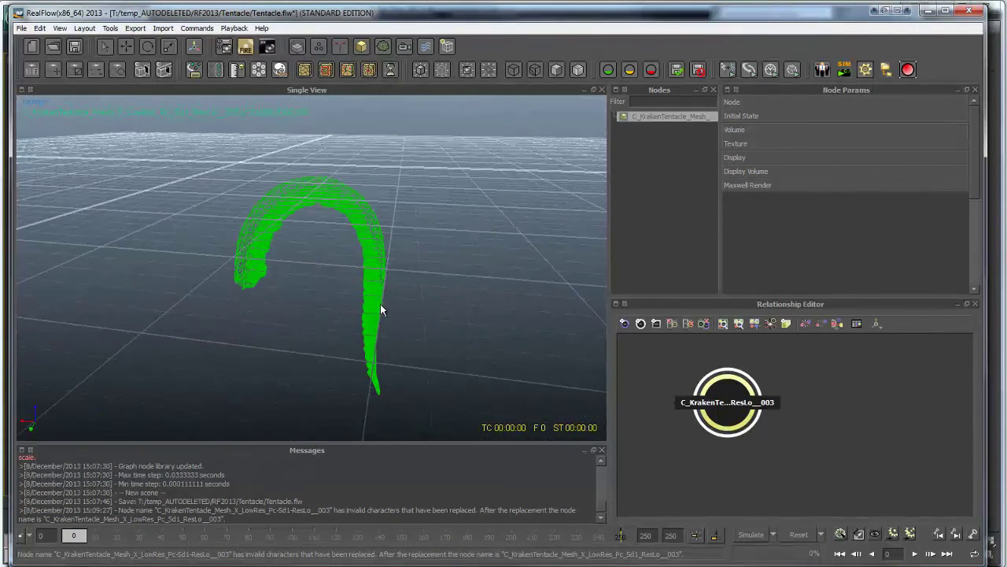
{"action": "left_click_drag", "start_coordinate": [337, 170], "coordinate": [378, 268], "text": "alt"}
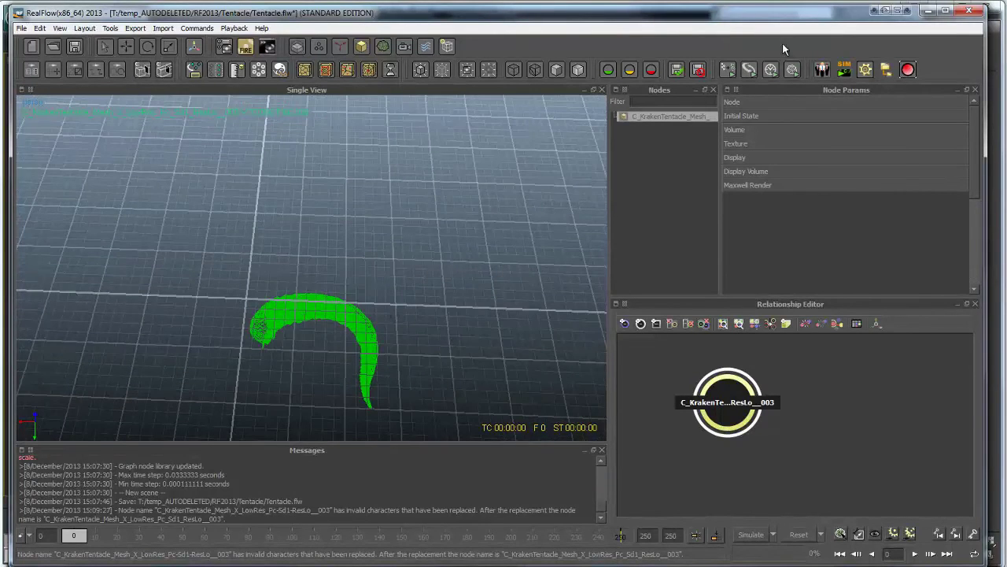
{"action": "left_click_drag", "start_coordinate": [478, 353], "coordinate": [582, 227], "text": "alt"}
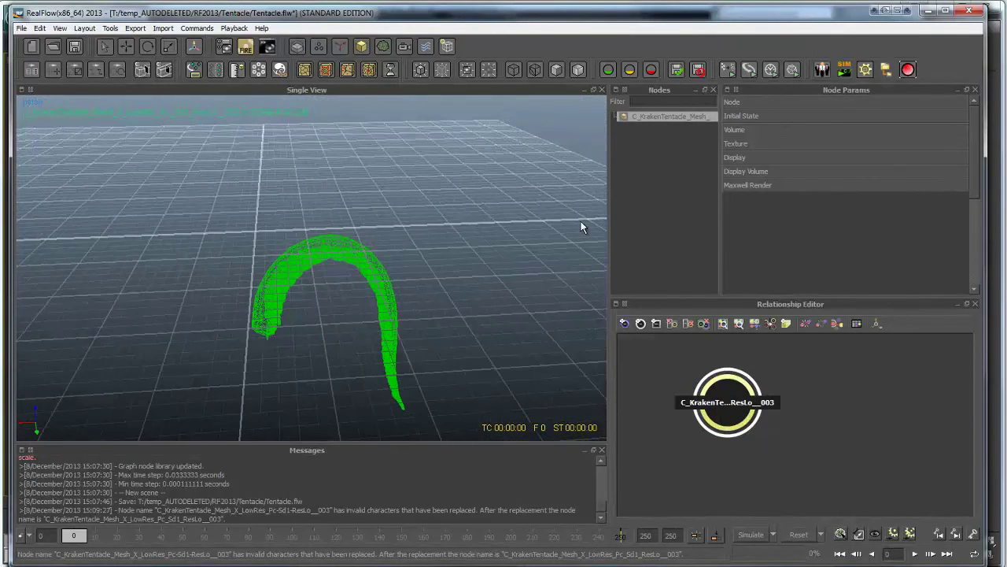
{"action": "left_click", "coordinate": [858, 534]}
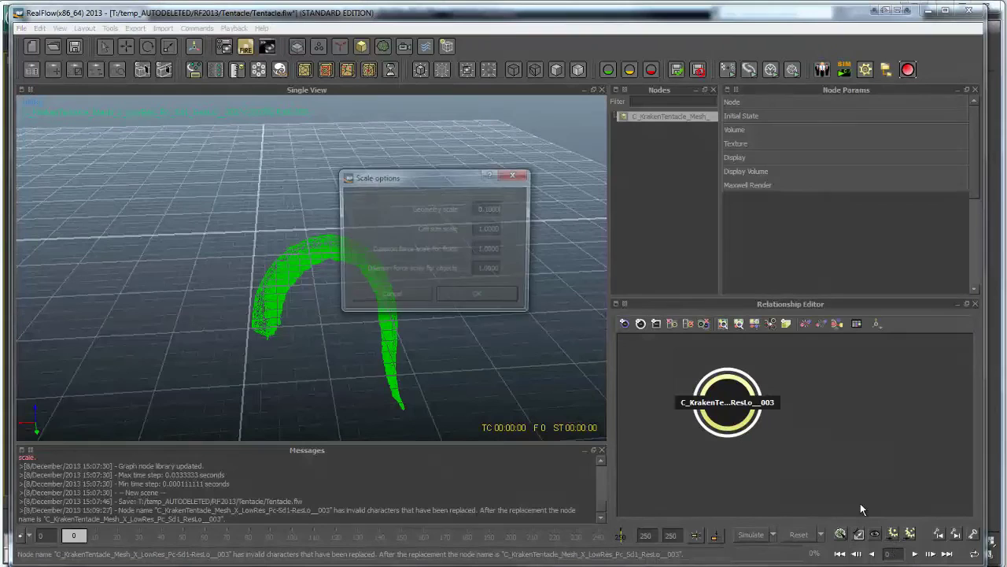
{"action": "left_click", "coordinate": [508, 180]}
{"action": "left_click_drag", "start_coordinate": [580, 302], "coordinate": [361, 256], "text": "alt"}
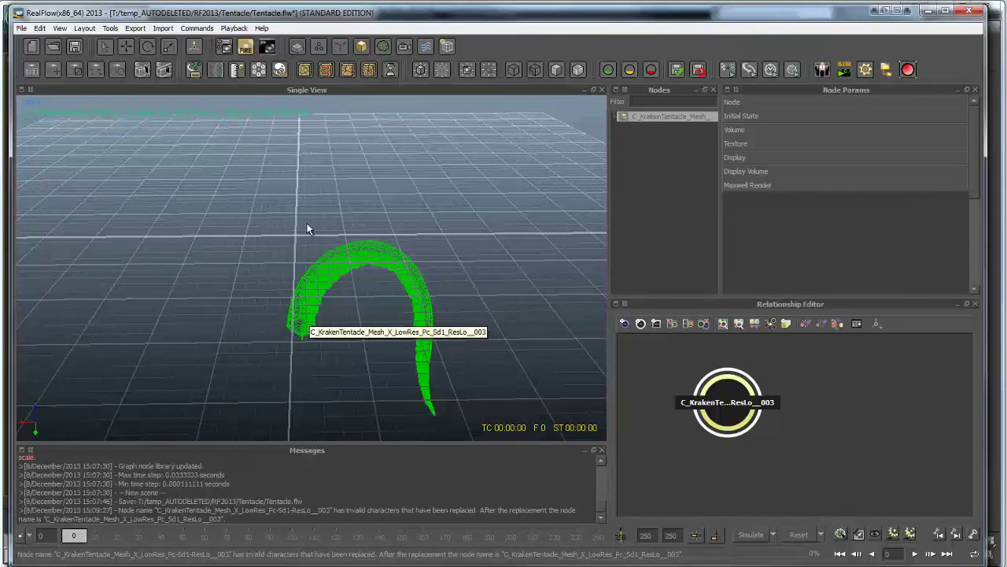
Deselect the tentacle, orbit close to its shaded suckers, and hide the ground grid
{"action": "left_click", "coordinate": [465, 272]}
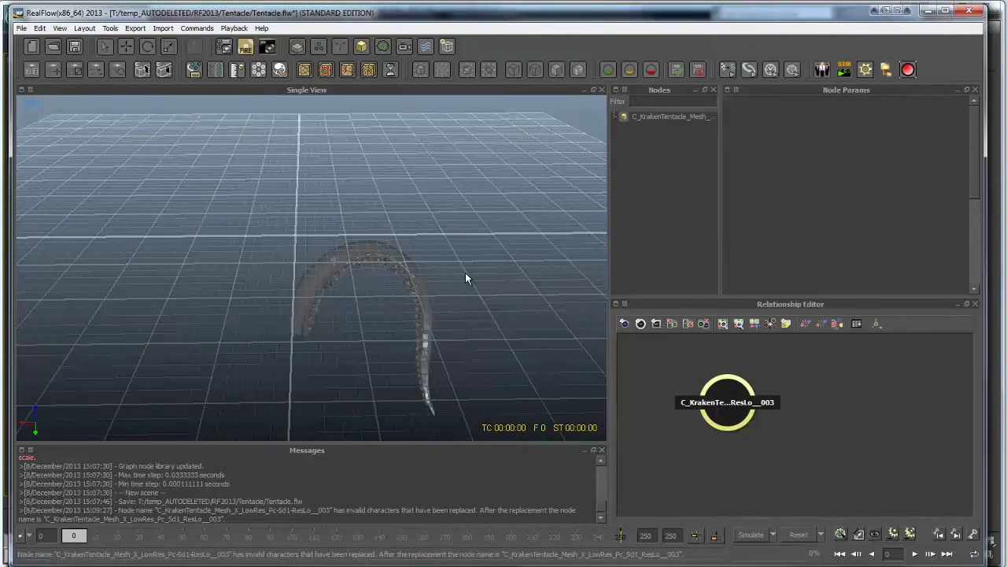
{"action": "right_click_drag", "start_coordinate": [465, 277], "coordinate": [503, 273], "text": "alt"}
{"action": "left_click_drag", "start_coordinate": [503, 272], "coordinate": [379, 193], "text": "alt"}
{"action": "right_click_drag", "start_coordinate": [379, 193], "coordinate": [291, 311], "text": "alt"}
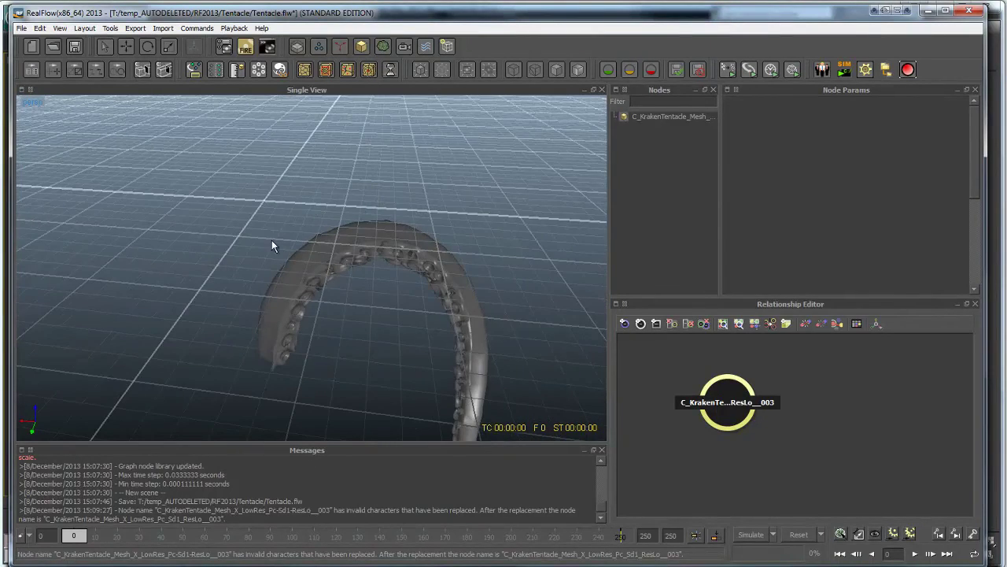
{"action": "left_click_drag", "start_coordinate": [271, 240], "coordinate": [285, 283], "text": "alt"}
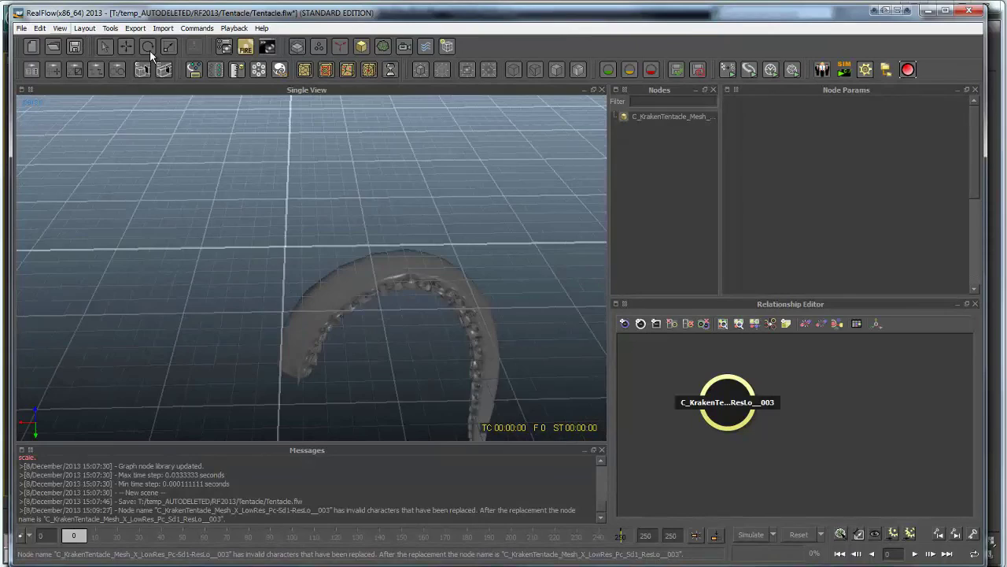
{"action": "left_click_drag", "start_coordinate": [224, 181], "coordinate": [329, 292], "text": "alt"}
{"action": "left_click", "coordinate": [60, 29]}
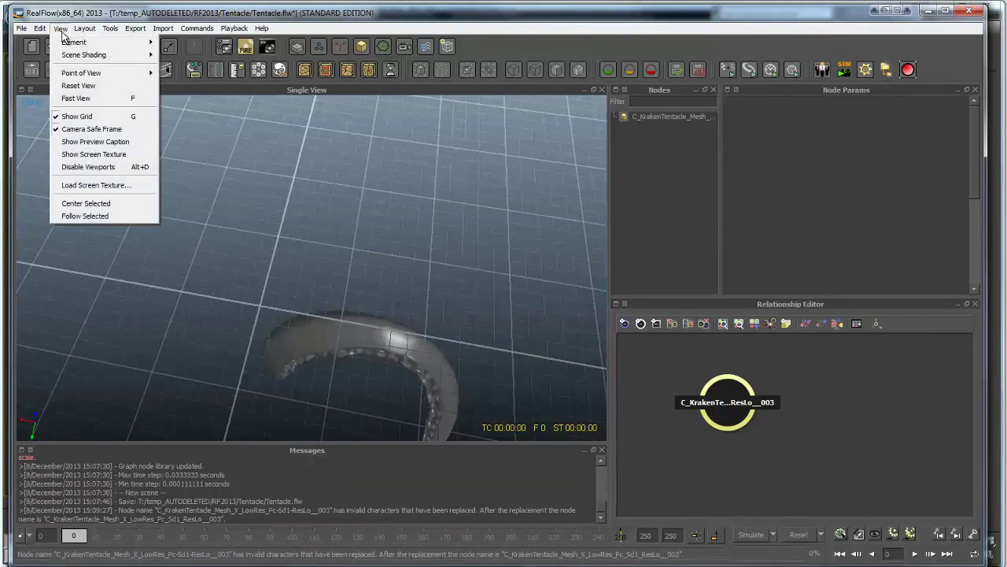
{"action": "left_click", "coordinate": [128, 116]}
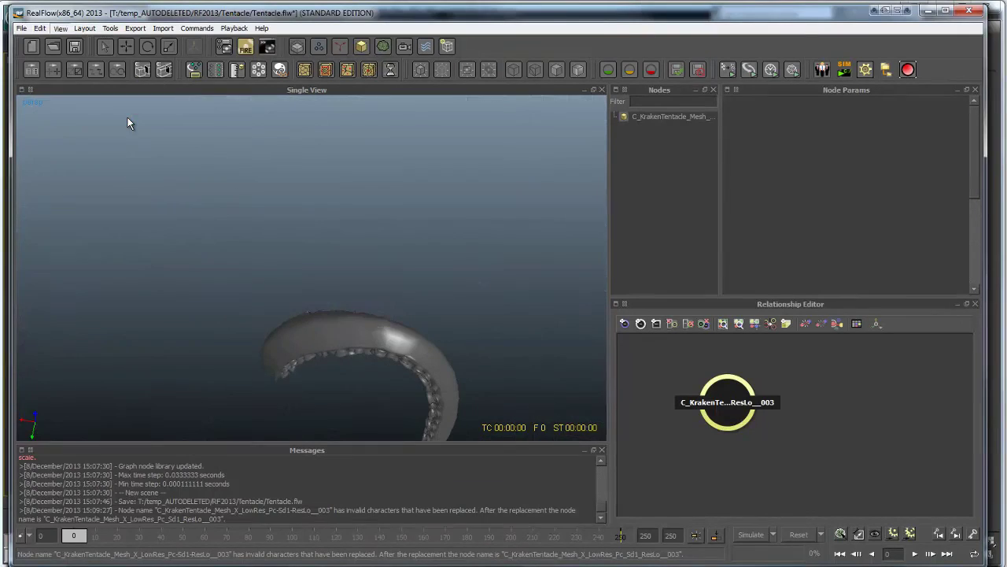
{"action": "left_click_drag", "start_coordinate": [130, 124], "coordinate": [247, 236], "text": "alt"}
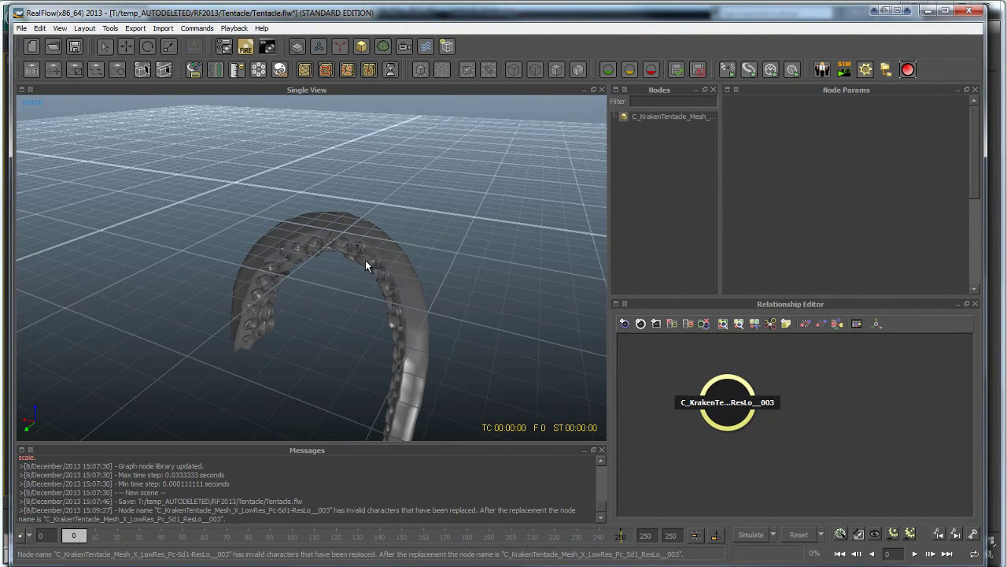
{"action": "left_click_drag", "start_coordinate": [367, 263], "coordinate": [260, 378], "text": "alt"}
Scrub the animation to frame 226 and lower the view to a near-horizon angle
{"action": "left_click_drag", "start_coordinate": [68, 541], "coordinate": [569, 542]}
{"action": "left_click_drag", "start_coordinate": [471, 393], "coordinate": [420, 348], "text": "alt"}
{"action": "right_click_drag", "start_coordinate": [420, 348], "coordinate": [359, 275], "text": "alt"}
{"action": "left_click_drag", "start_coordinate": [359, 276], "coordinate": [465, 385], "text": "alt"}
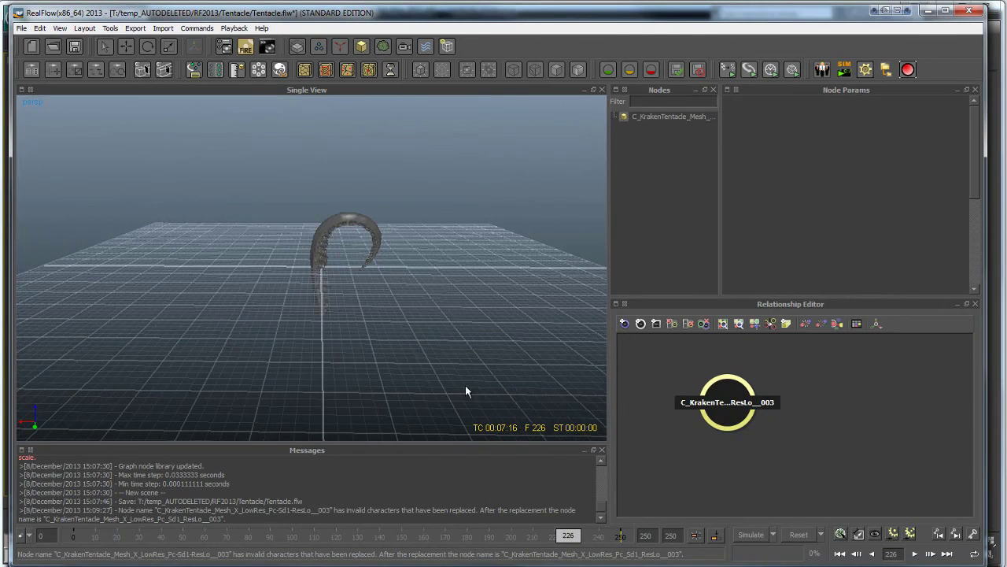